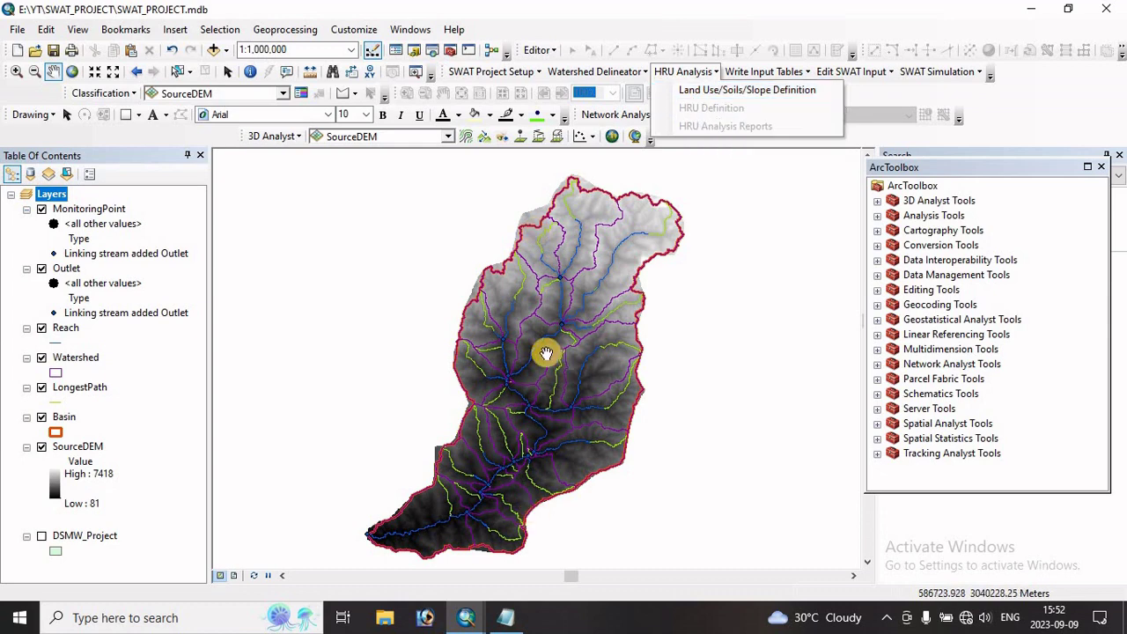
Toggle the Basin layer off and back on to inspect the basin boundary over the SourceDEM.
{"action": "mouse_move", "coordinate": [530, 366]}
{"action": "left_mouse_down"}
{"action": "mouse_move", "coordinate": [541, 343]}
{"action": "mouse_move", "coordinate": [537, 353]}
{"action": "left_mouse_up"}
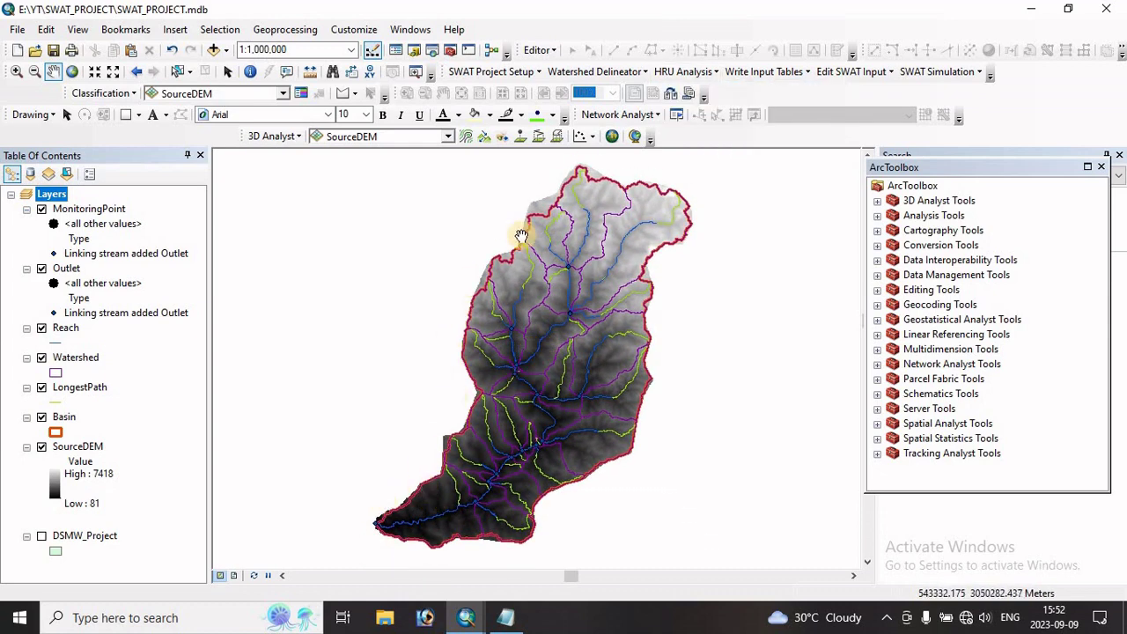
{"action": "left_click", "coordinate": [41, 417]}
{"action": "left_click", "coordinate": [42, 418]}
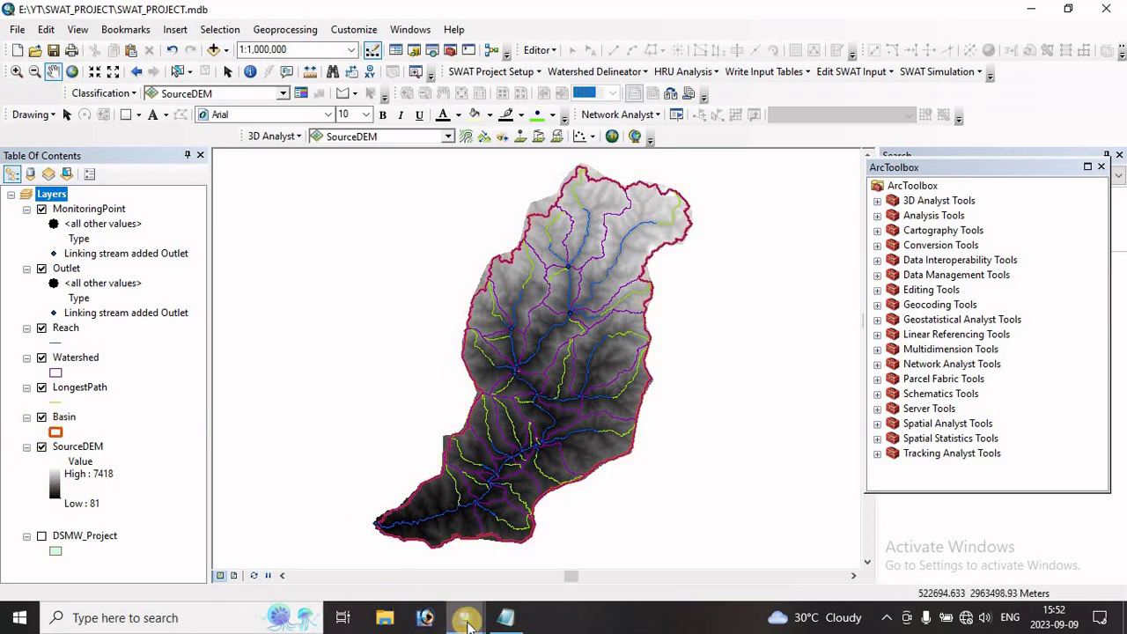
Switch to the untitled ArcMap document and hide the BASIN_UTM layer, keeping LULC_UTM displayed.
{"action": "mouse_move", "coordinate": [473, 622]}
{"action": "left_click", "coordinate": [416, 574]}
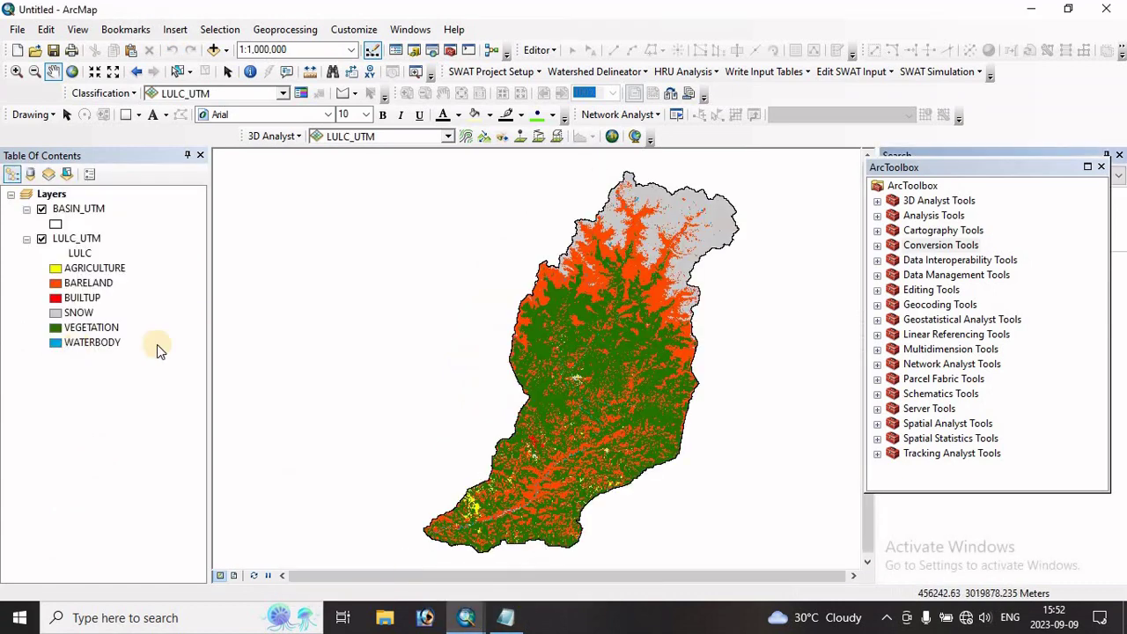
{"action": "left_click", "coordinate": [42, 239]}
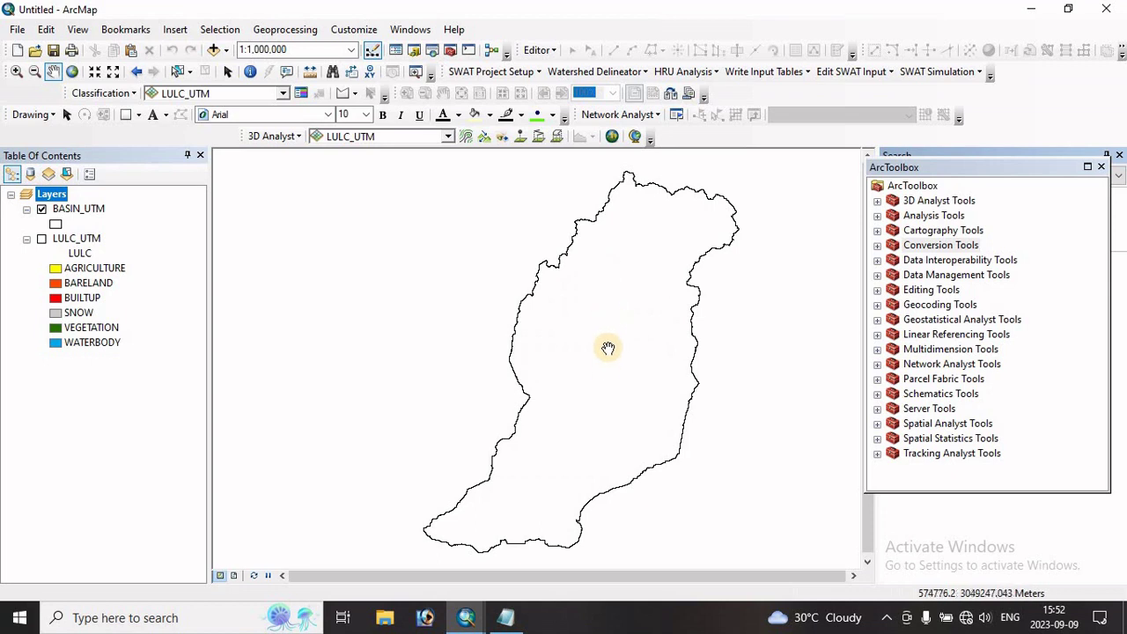
{"action": "left_click", "coordinate": [41, 209]}
{"action": "left_click", "coordinate": [41, 239]}
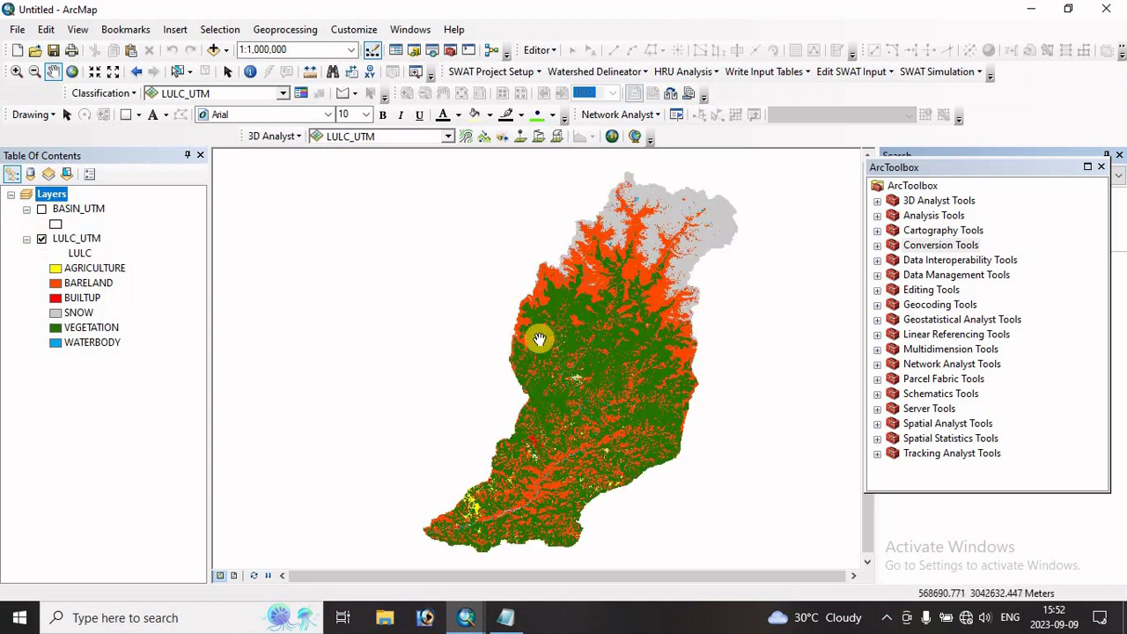
Open the LULC_UTM attribute table and check the raster's spatial reference and cell size in its layer properties.
{"action": "right_click", "coordinate": [66, 237]}
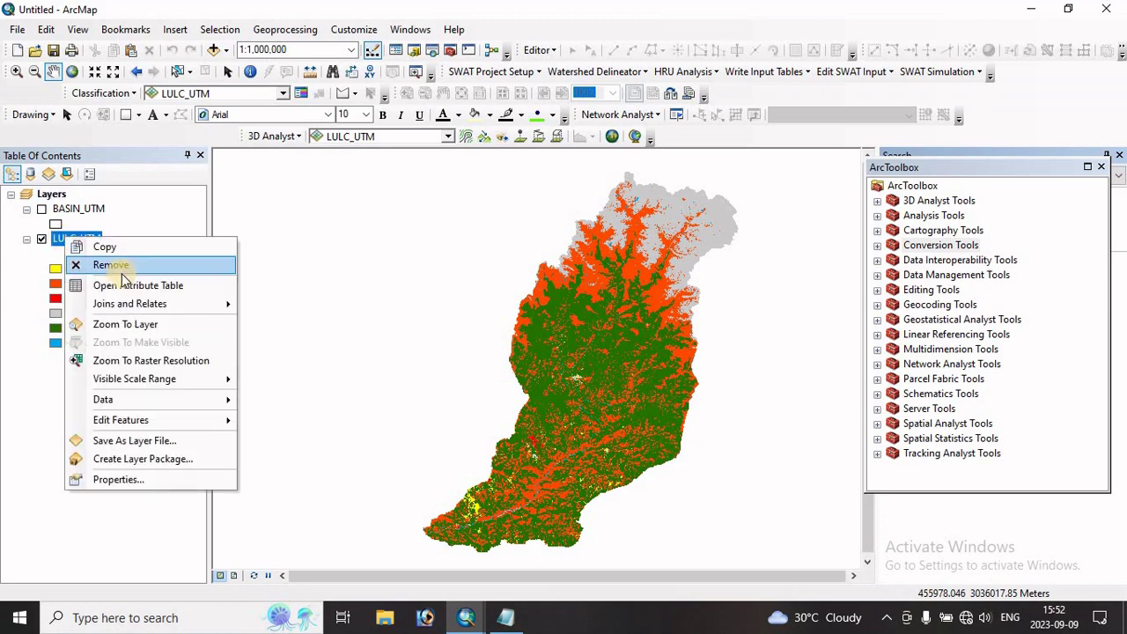
{"action": "left_click", "coordinate": [123, 287]}
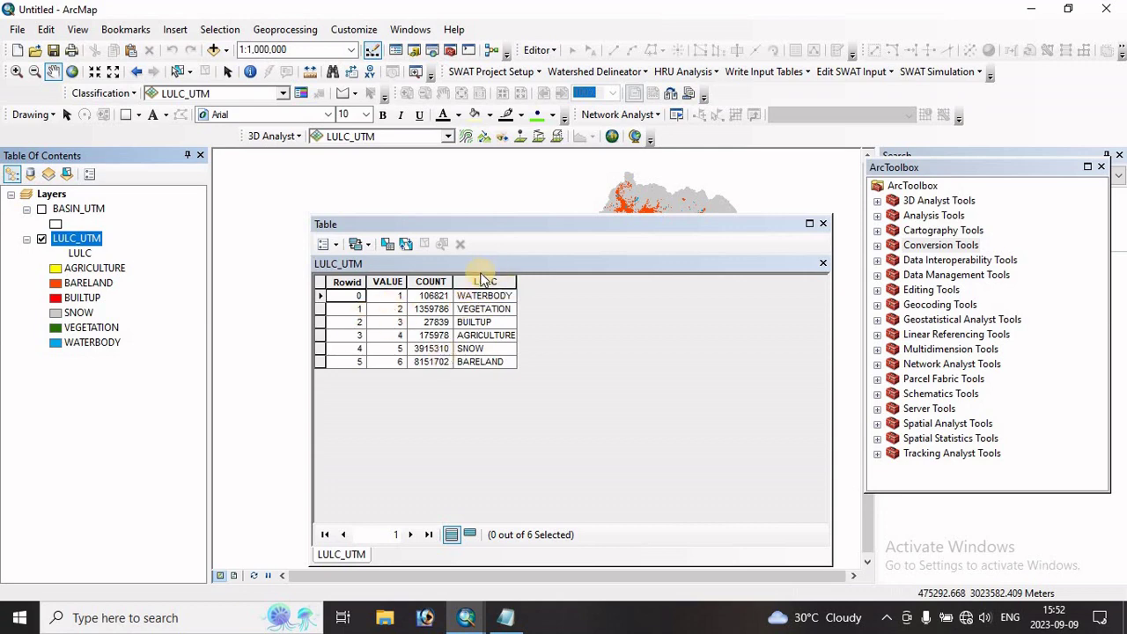
{"action": "right_click", "coordinate": [60, 244]}
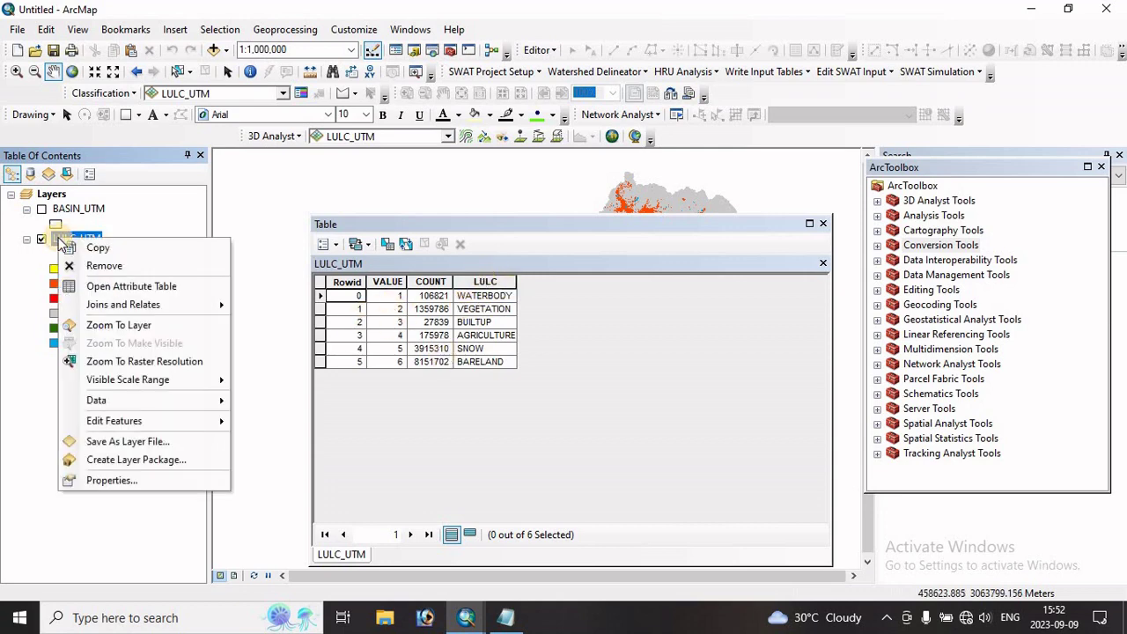
{"action": "left_click", "coordinate": [88, 479]}
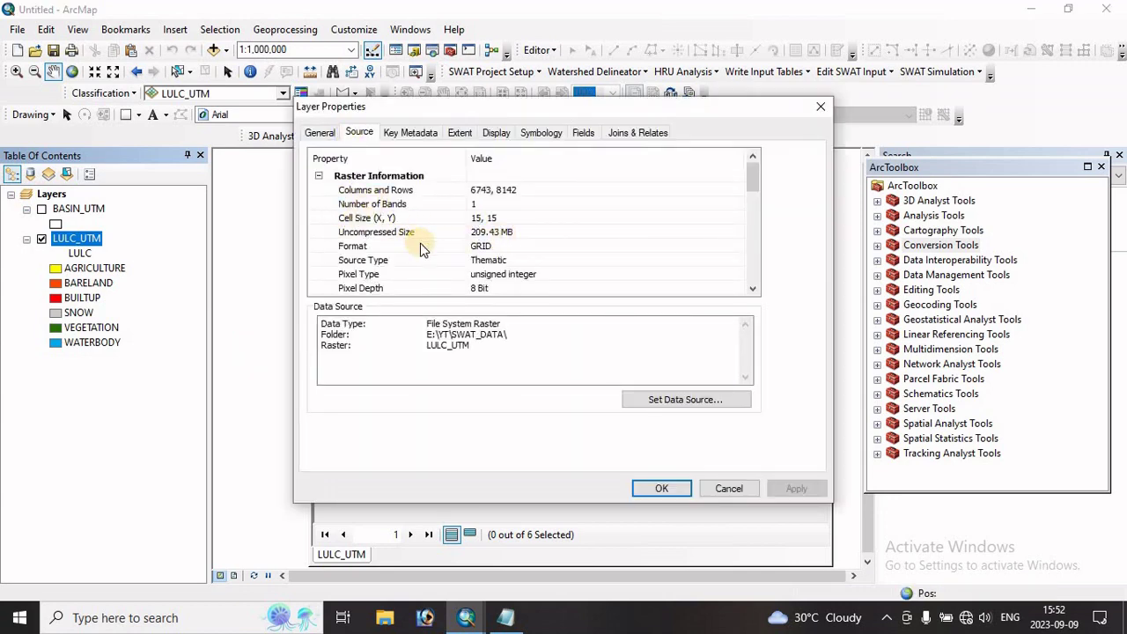
{"action": "scroll", "coordinate": [423, 246], "scroll_direction": "down", "scroll_amount": 5}
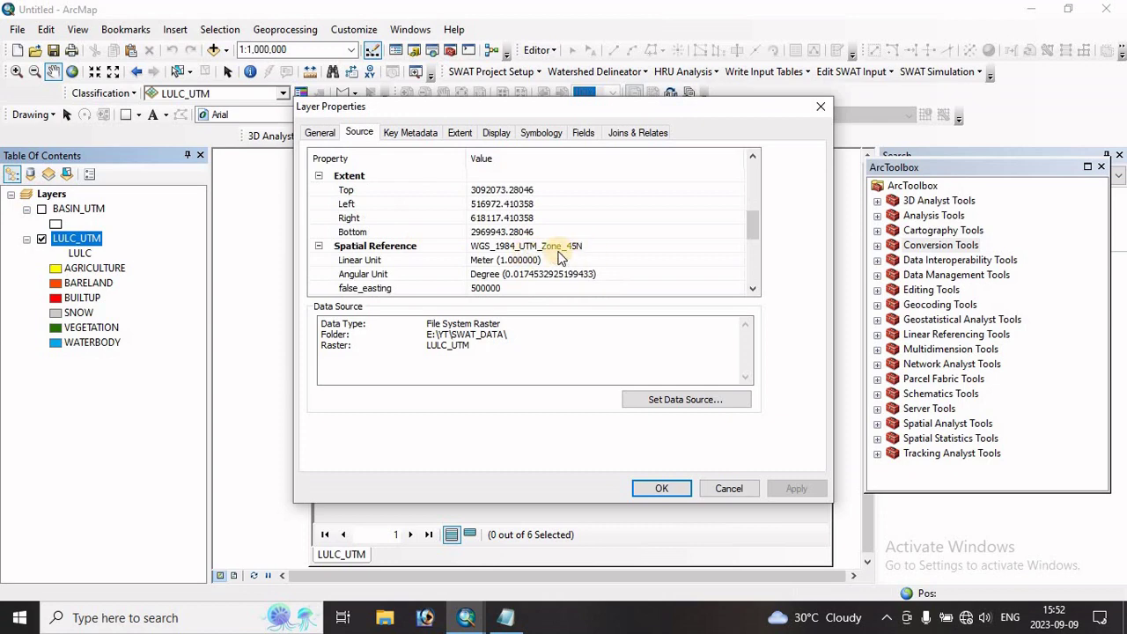
{"action": "scroll", "coordinate": [529, 251], "scroll_direction": "up", "scroll_amount": 5}
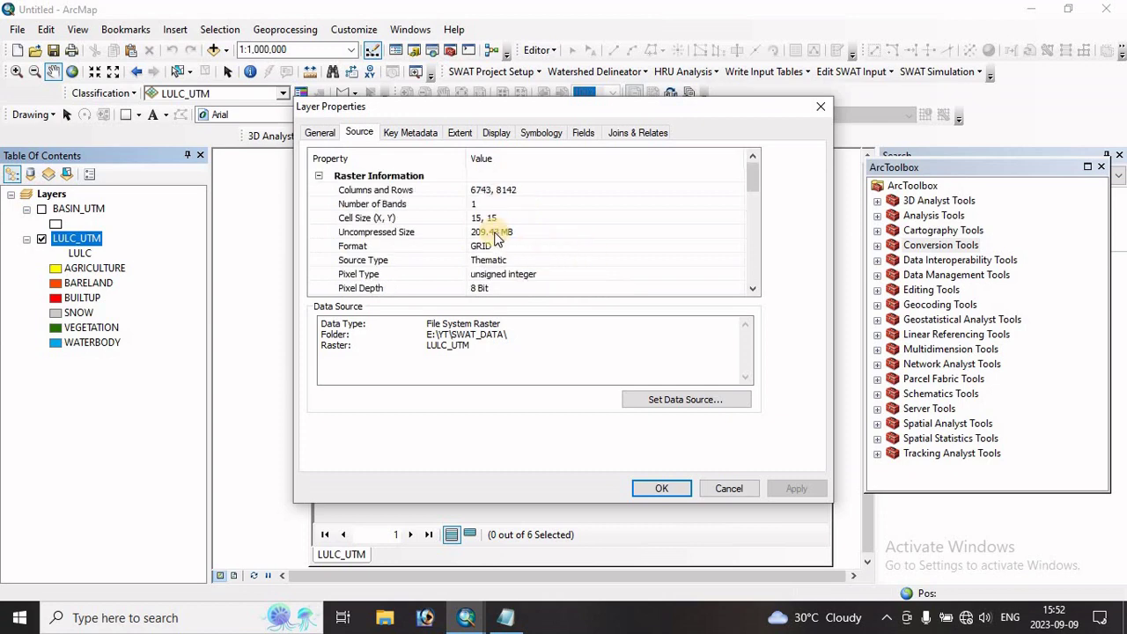
{"action": "left_click", "coordinate": [475, 220]}
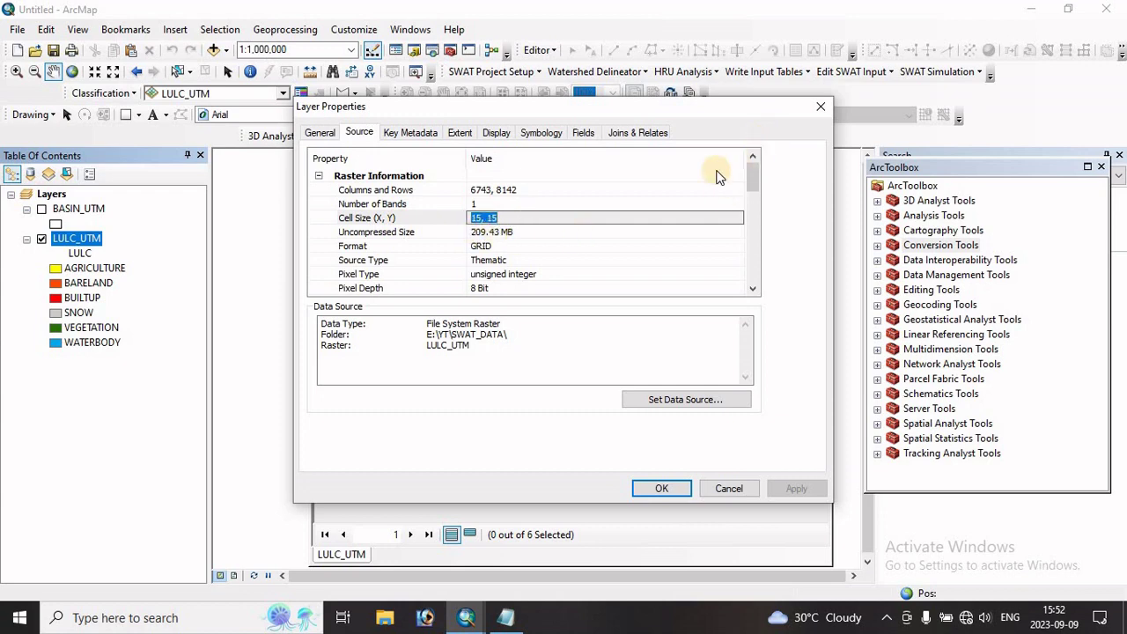
{"action": "left_click", "coordinate": [820, 108]}
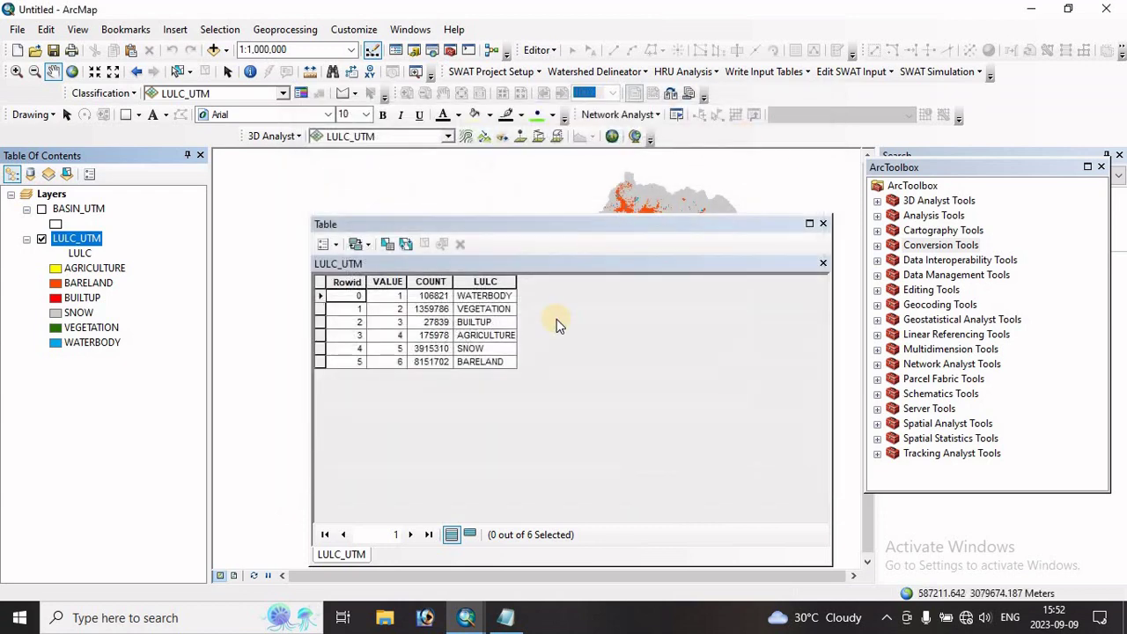
Reposition the LULC_UTM attribute table and bring up the lulc text file in Notepad beside it.
{"action": "left_click_drag", "start_coordinate": [545, 229], "coordinate": [542, 199]}
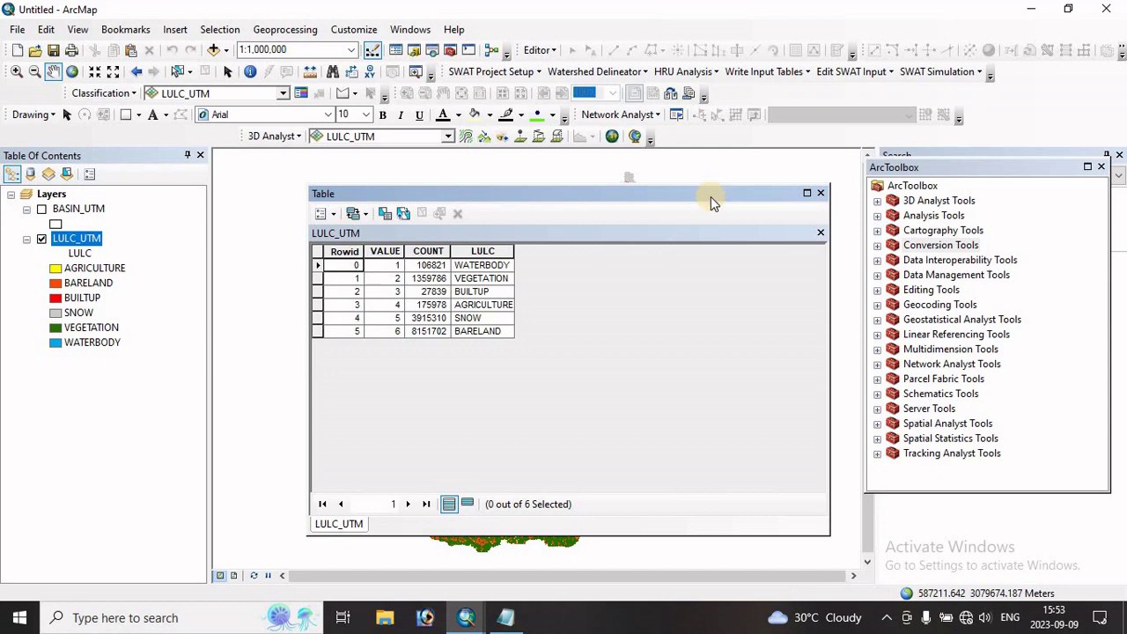
{"action": "left_click_drag", "start_coordinate": [716, 198], "coordinate": [657, 330]}
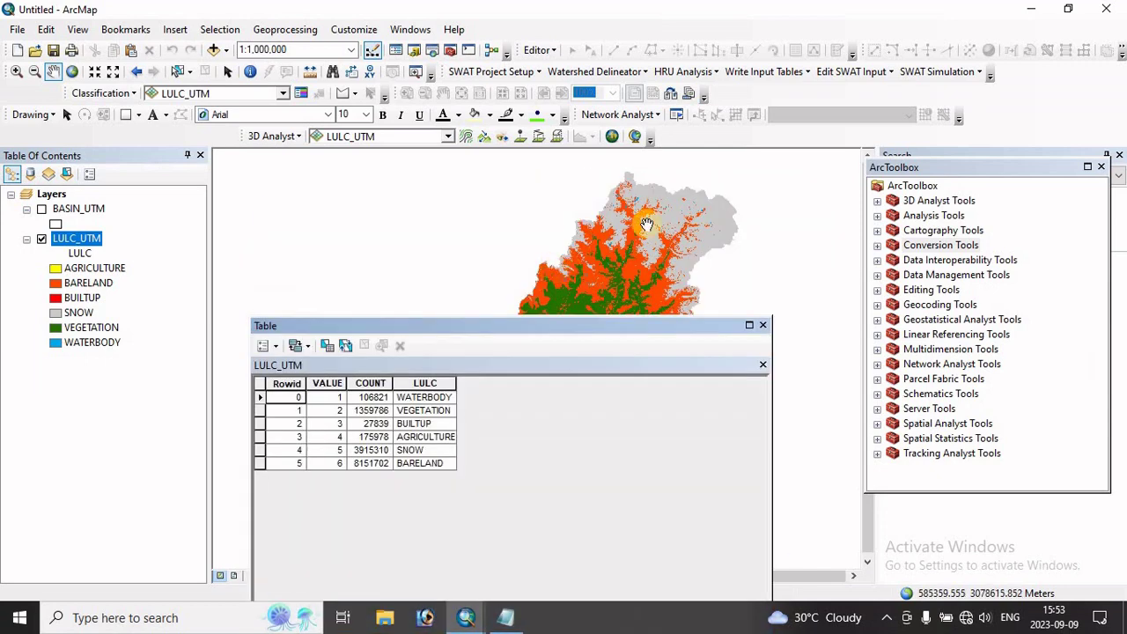
{"action": "left_click_drag", "start_coordinate": [552, 323], "coordinate": [548, 202]}
{"action": "left_click", "coordinate": [513, 620]}
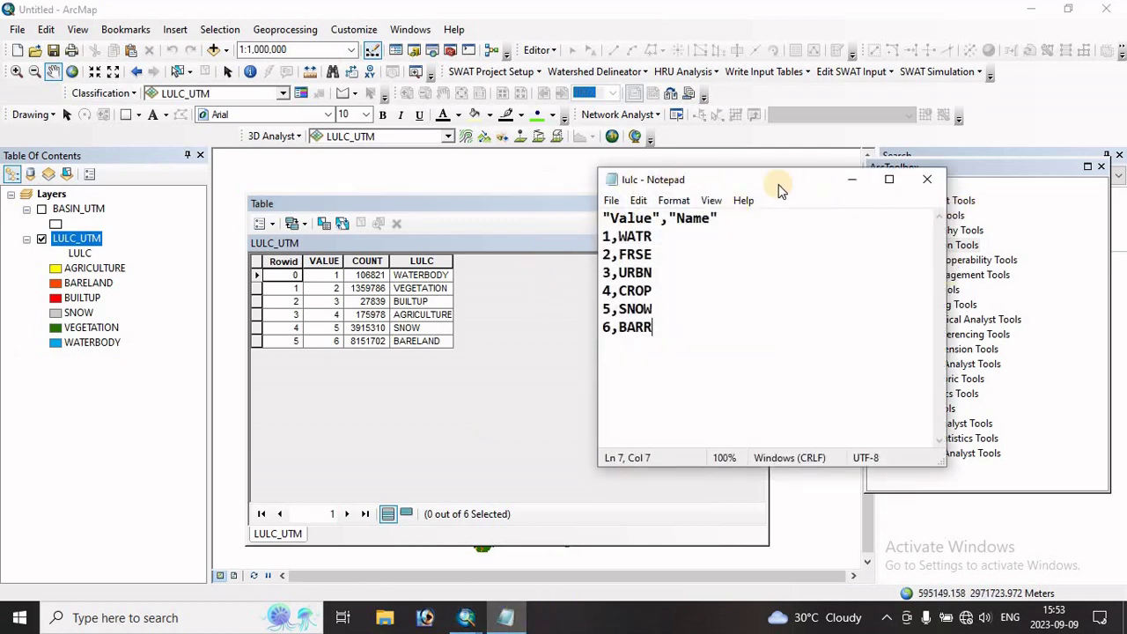
{"action": "left_click_drag", "start_coordinate": [782, 186], "coordinate": [811, 180]}
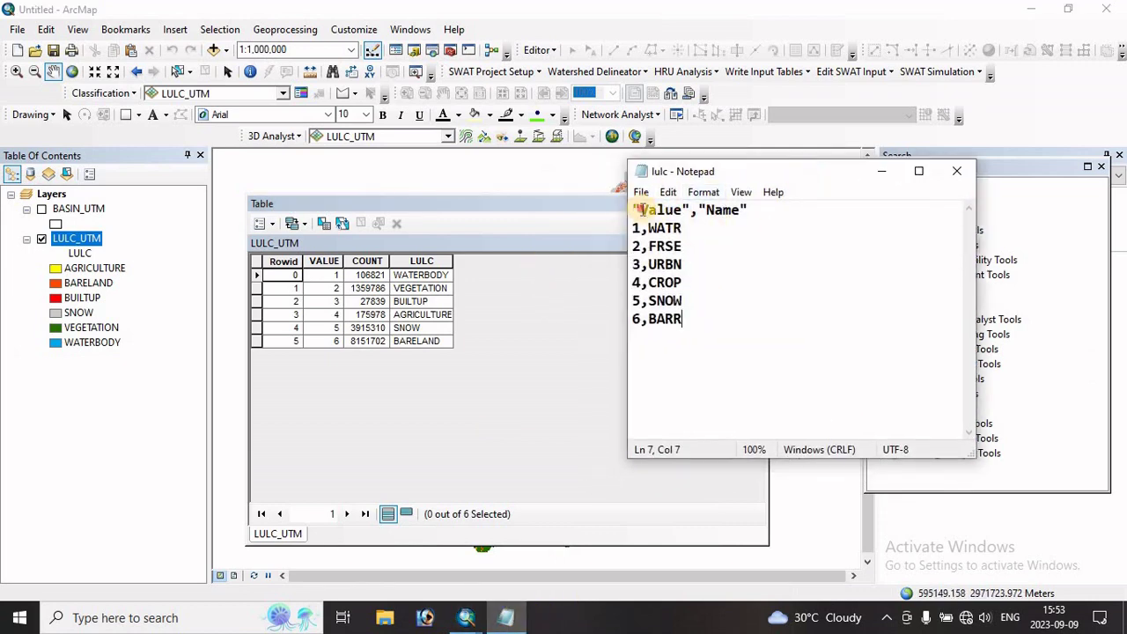
Examine the Value and Name headers and the WATR code in the lulc text file.
{"action": "left_click_drag", "start_coordinate": [652, 210], "coordinate": [683, 207]}
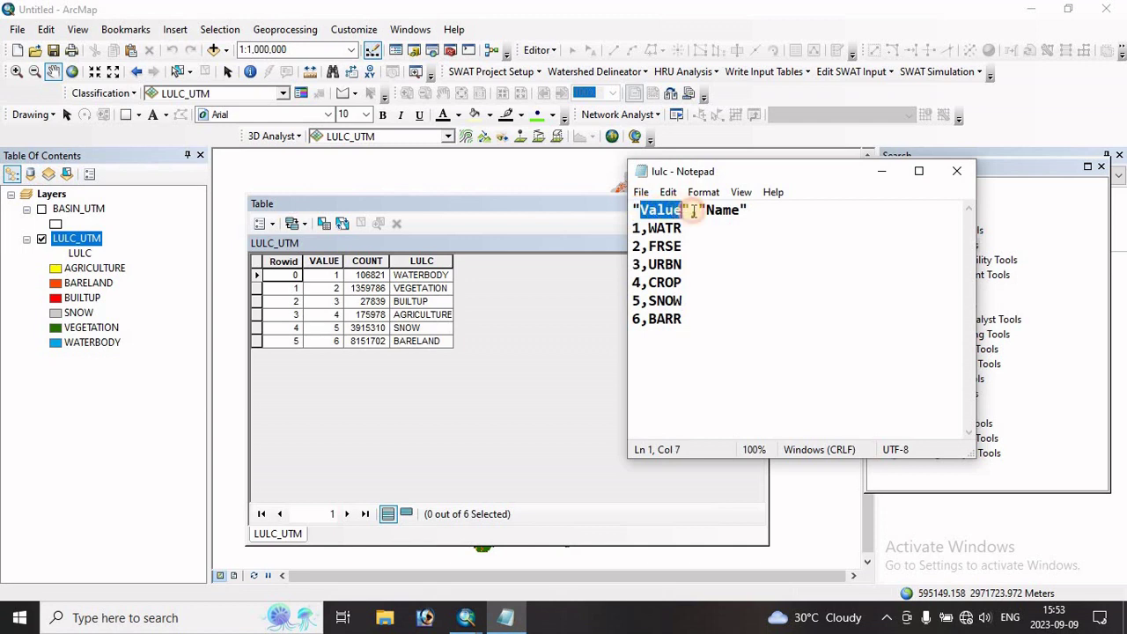
{"action": "left_click", "coordinate": [692, 209]}
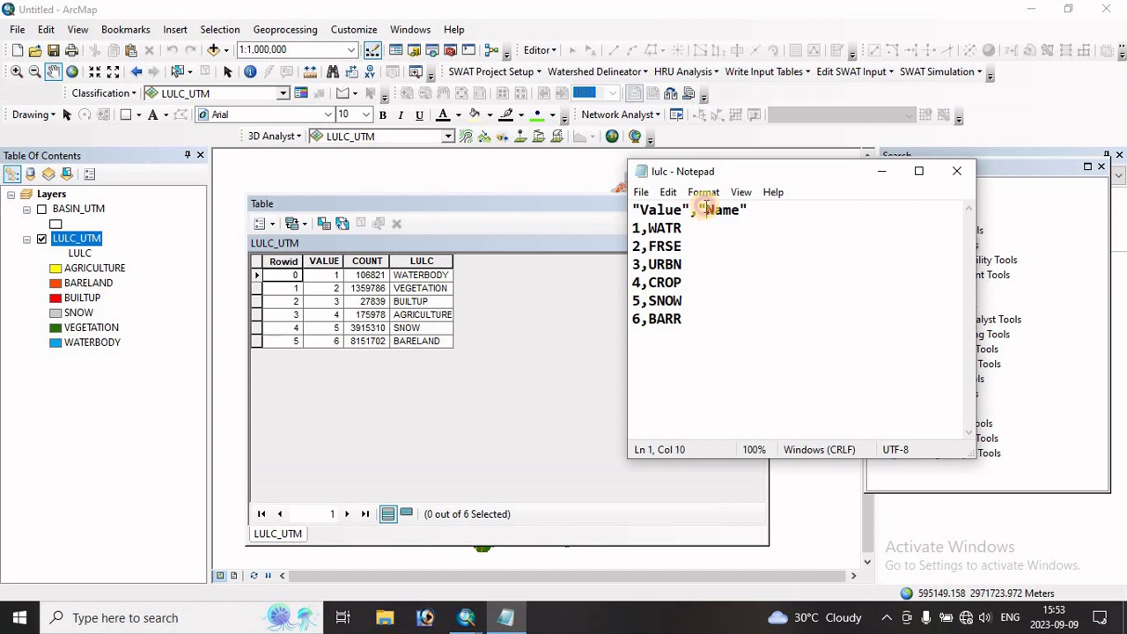
{"action": "double_click", "coordinate": [724, 209]}
{"action": "left_click", "coordinate": [747, 230]}
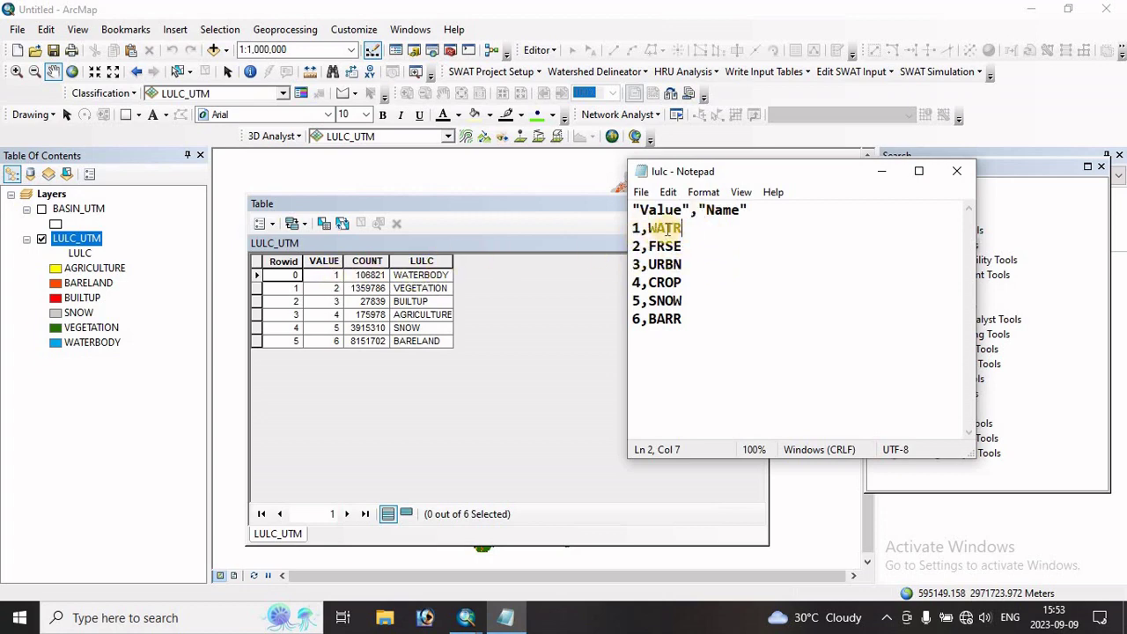
{"action": "left_click_drag", "start_coordinate": [683, 228], "coordinate": [662, 228]}
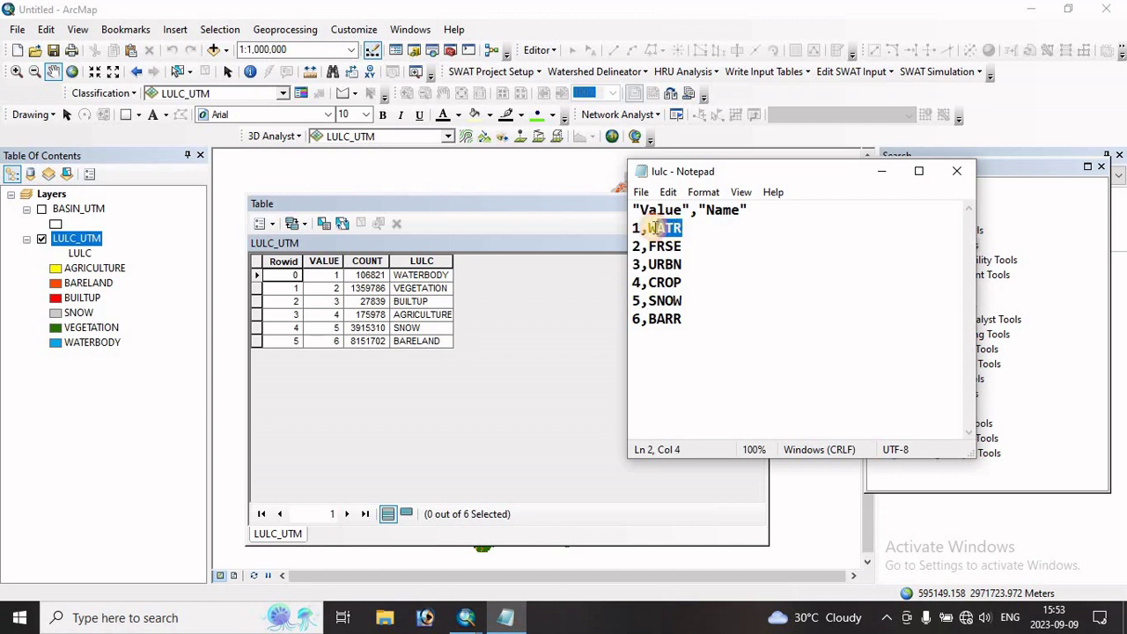
Switch to File Explorer and browse to the C:\SWAT\ArcSWAT\Databases folder in a maximized window.
{"action": "left_click", "coordinate": [382, 618]}
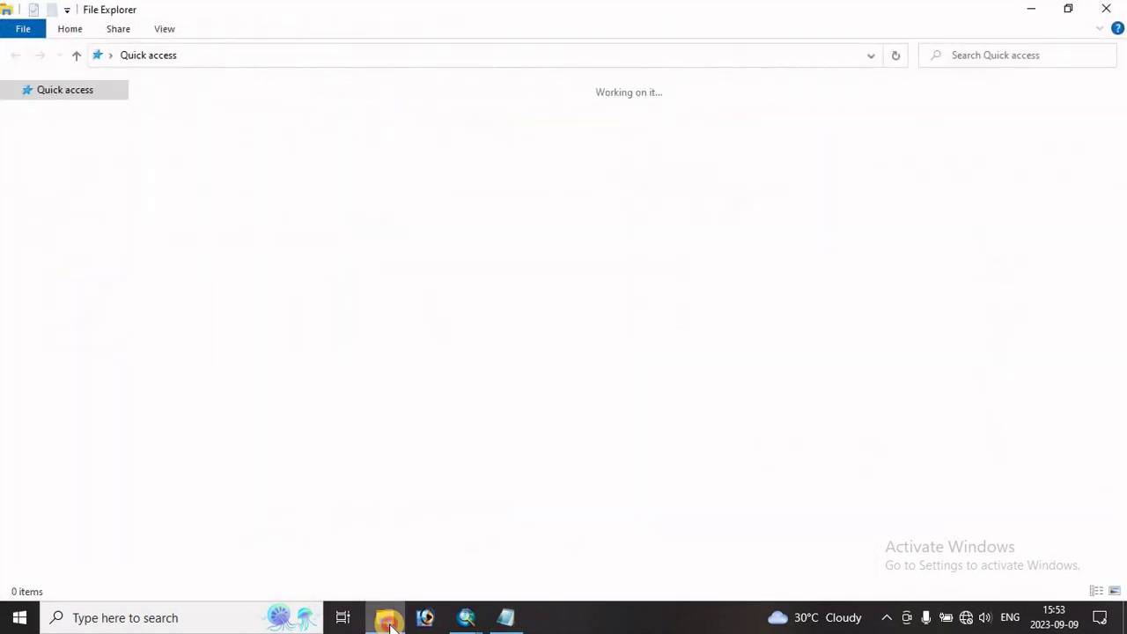
{"action": "left_click", "coordinate": [382, 618]}
{"action": "left_click", "coordinate": [382, 619]}
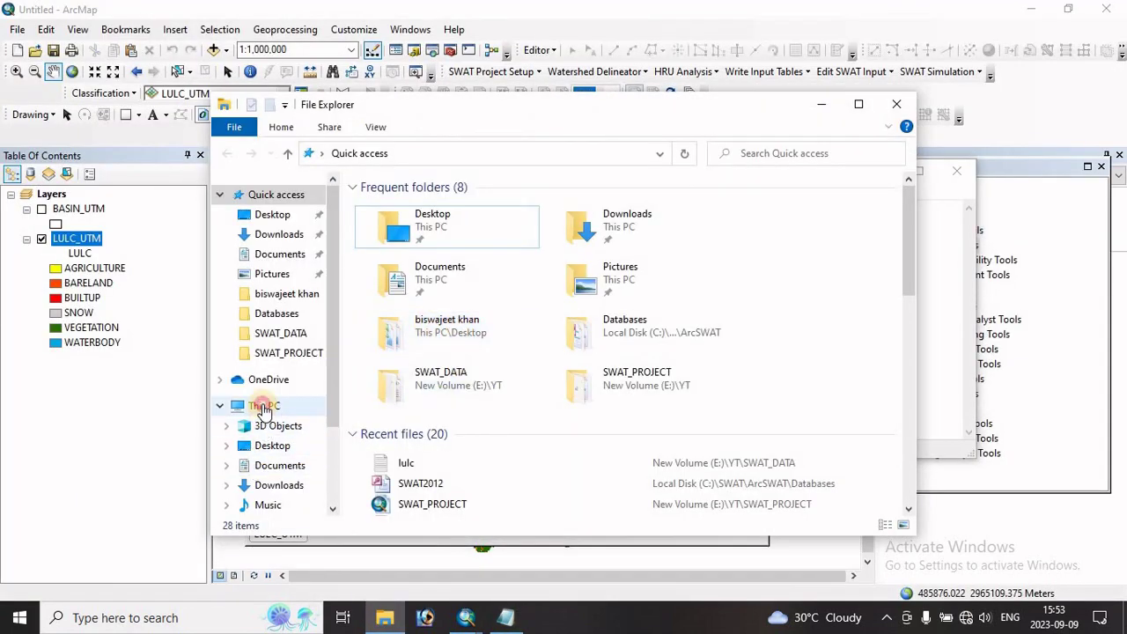
{"action": "left_click", "coordinate": [262, 407]}
{"action": "double_click", "coordinate": [445, 352]}
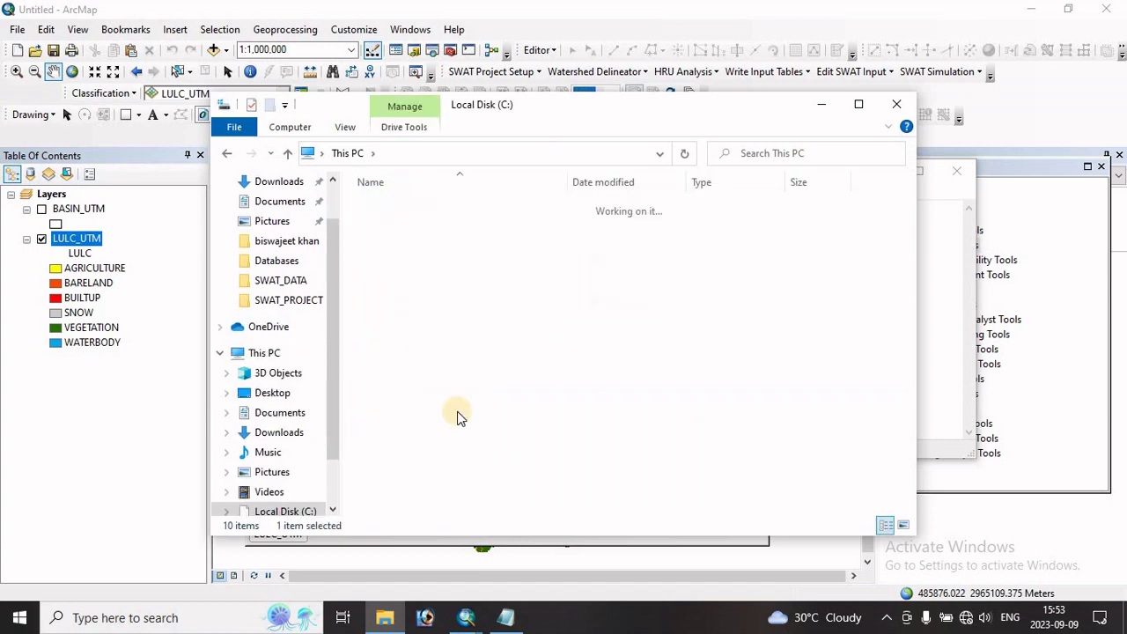
{"action": "left_click", "coordinate": [857, 105]}
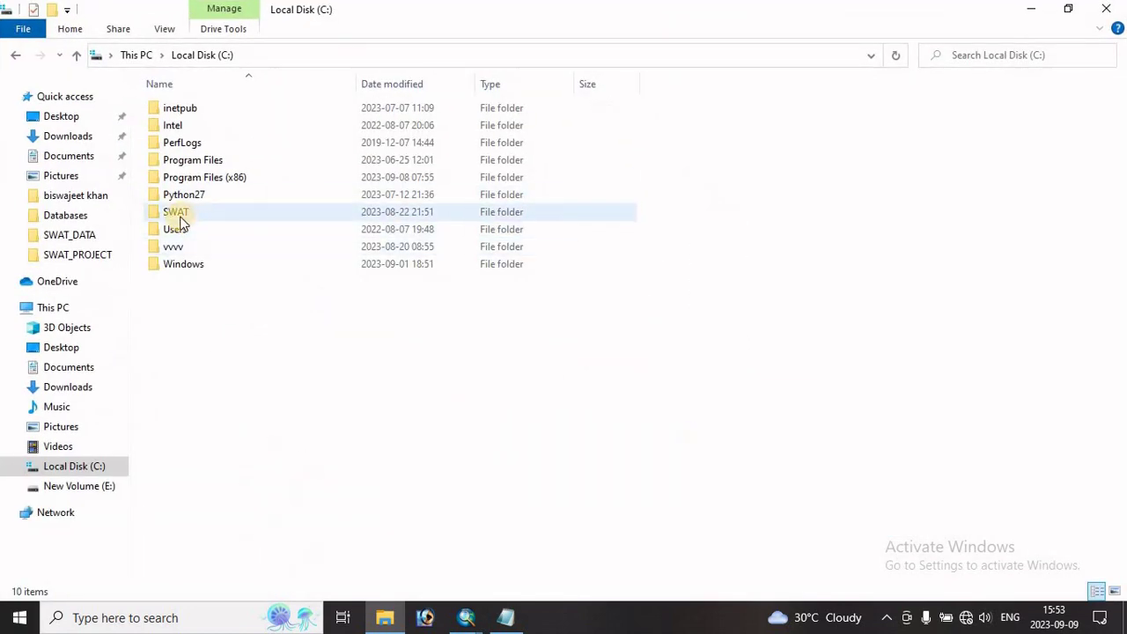
{"action": "double_click", "coordinate": [182, 215]}
{"action": "left_click", "coordinate": [194, 107]}
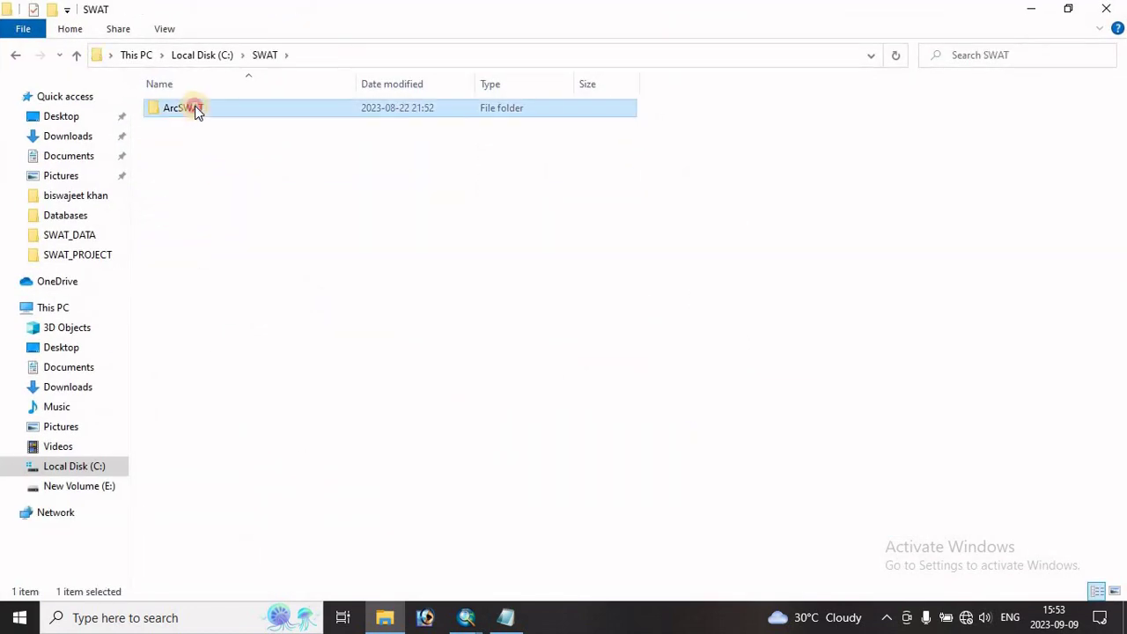
{"action": "double_click", "coordinate": [195, 108]}
{"action": "double_click", "coordinate": [187, 127]}
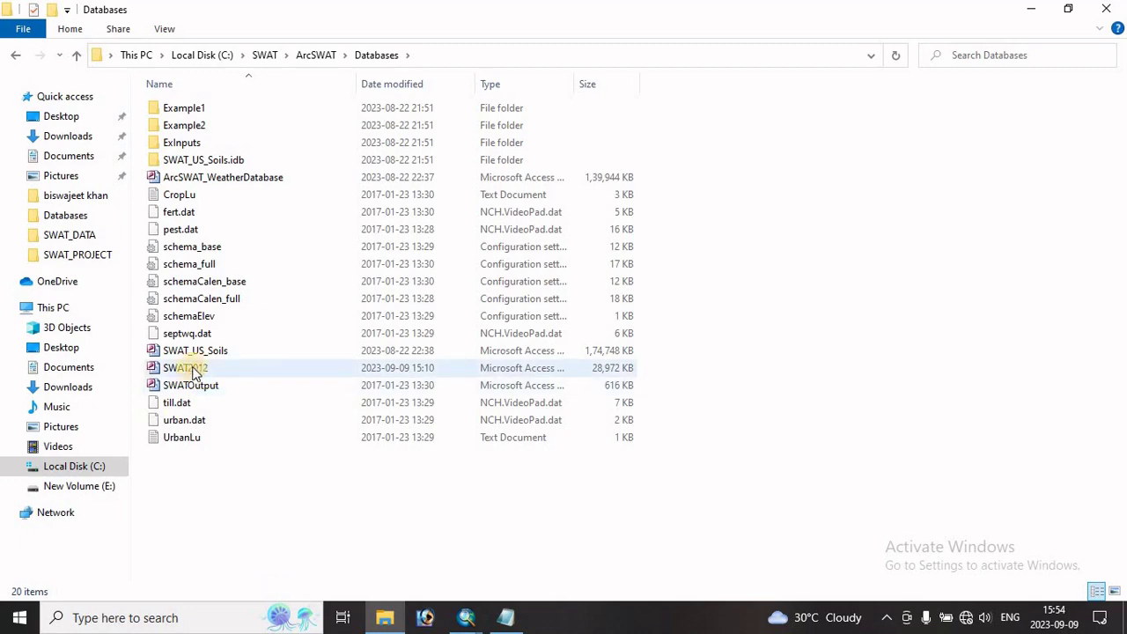
Open the SWAT2012 database in Microsoft Access and dismiss the Office activation wizard.
{"action": "double_click", "coordinate": [193, 369]}
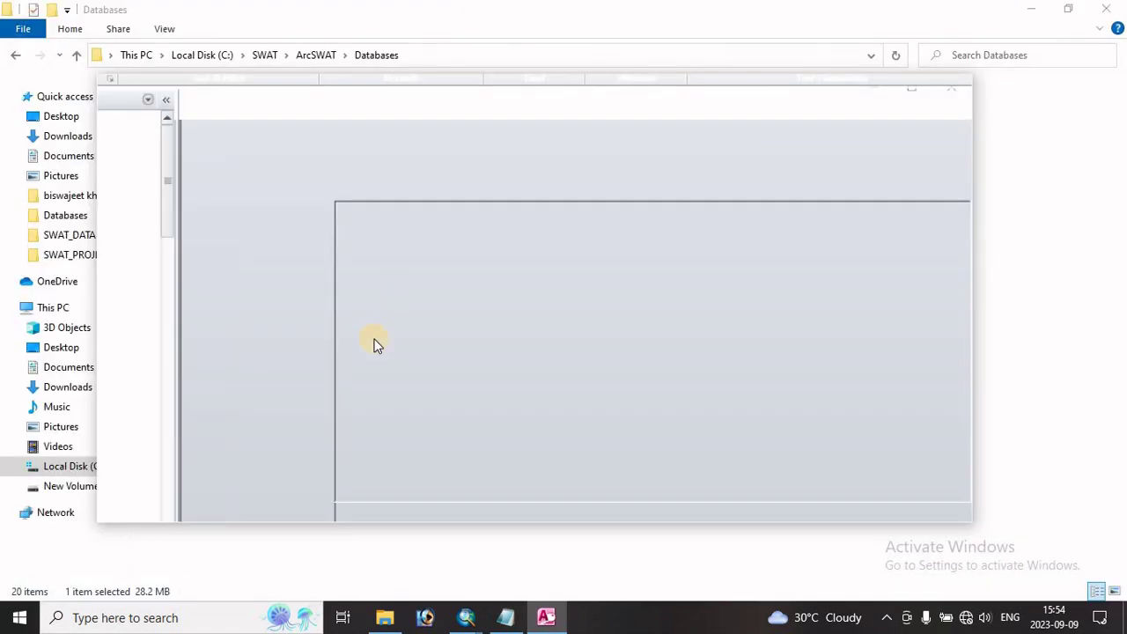
{"action": "left_click", "coordinate": [920, 111]}
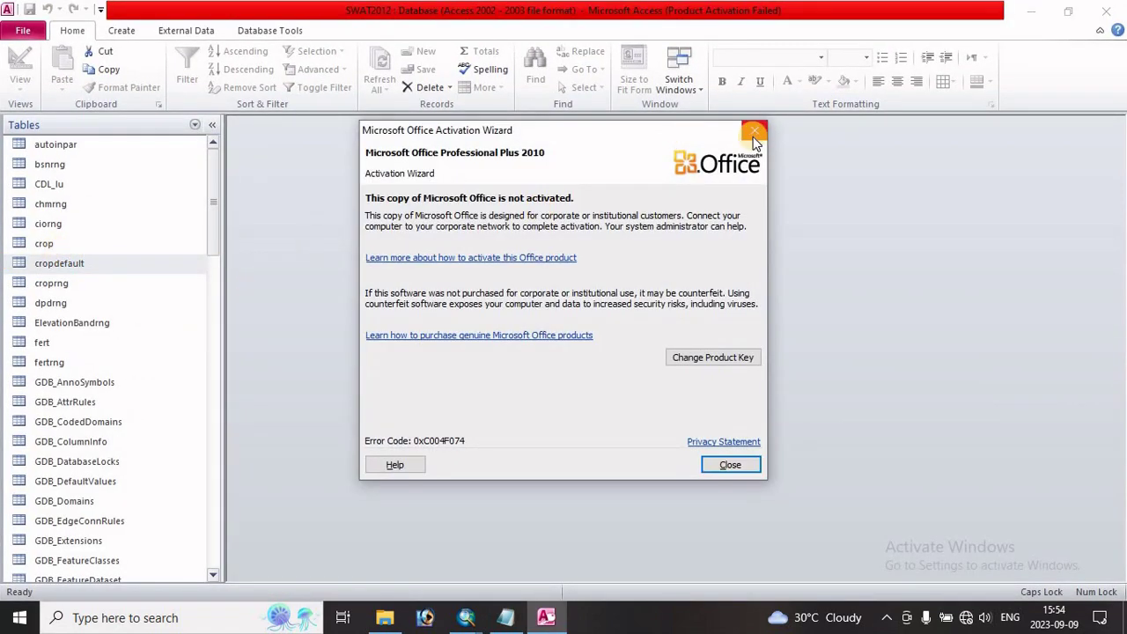
{"action": "left_click", "coordinate": [754, 135]}
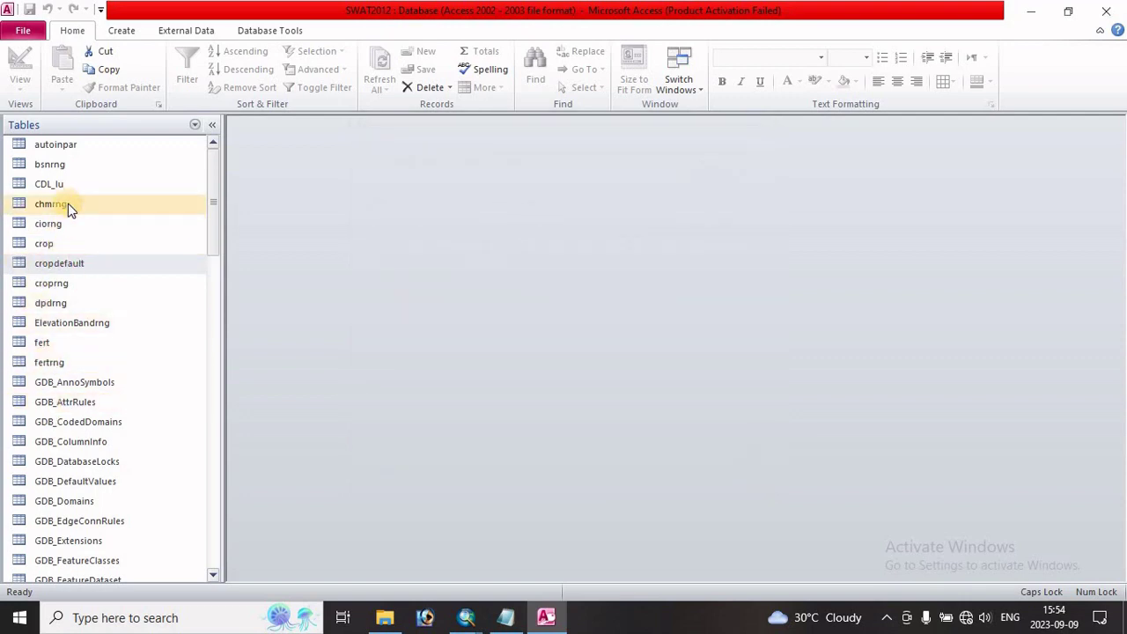
Open the crop table and widen its CROPNAME column to read the land cover names.
{"action": "left_click", "coordinate": [54, 243]}
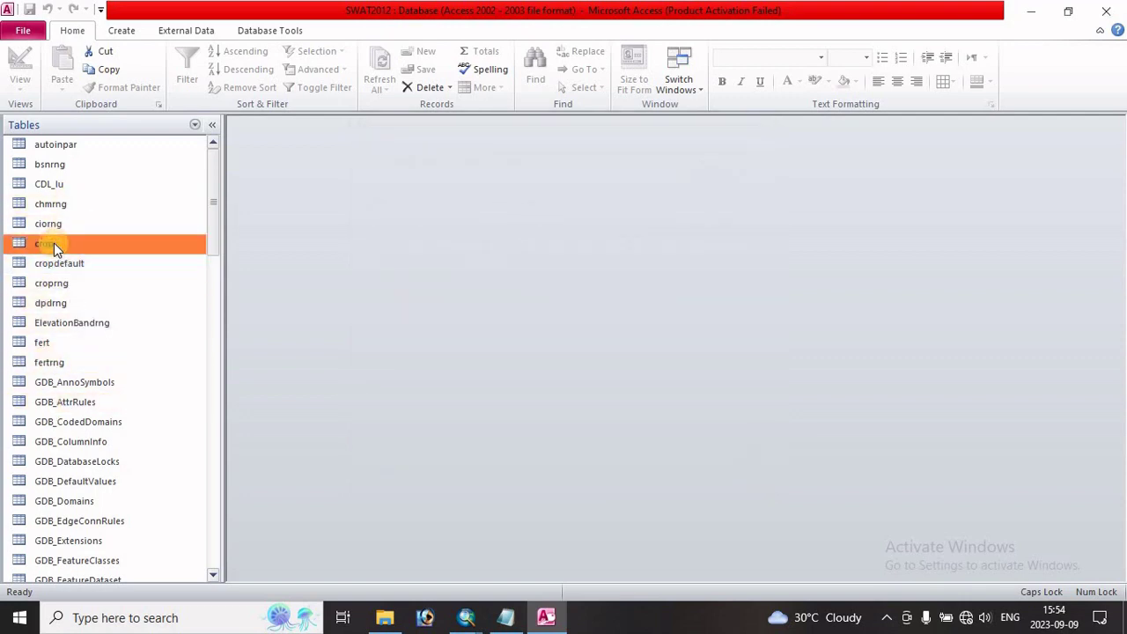
{"action": "double_click", "coordinate": [66, 246]}
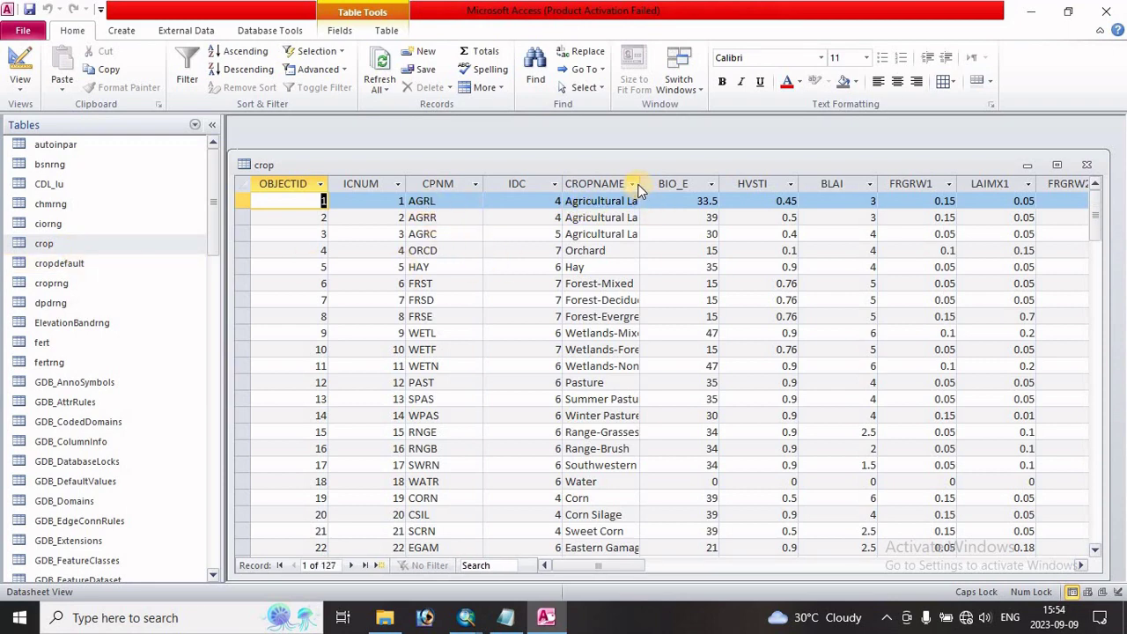
{"action": "left_click_drag", "start_coordinate": [640, 184], "coordinate": [677, 184]}
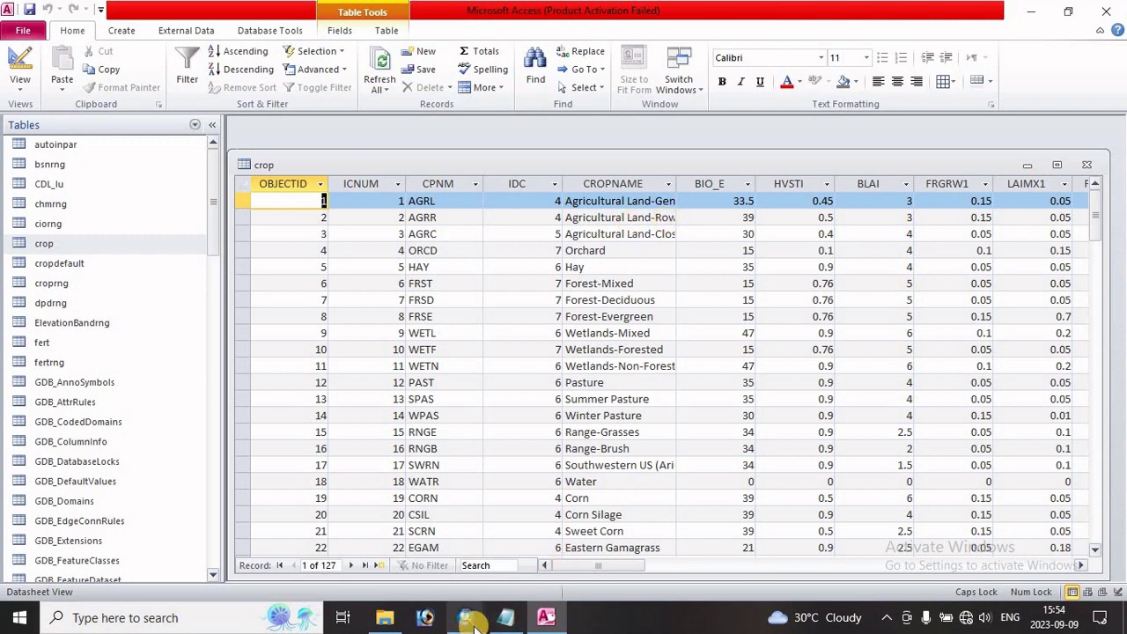
Return to the LULC_UTM attribute table in ArcMap and compare its classes with the codes in the lulc text file.
{"action": "mouse_move", "coordinate": [465, 617]}
{"action": "left_click", "coordinate": [409, 561]}
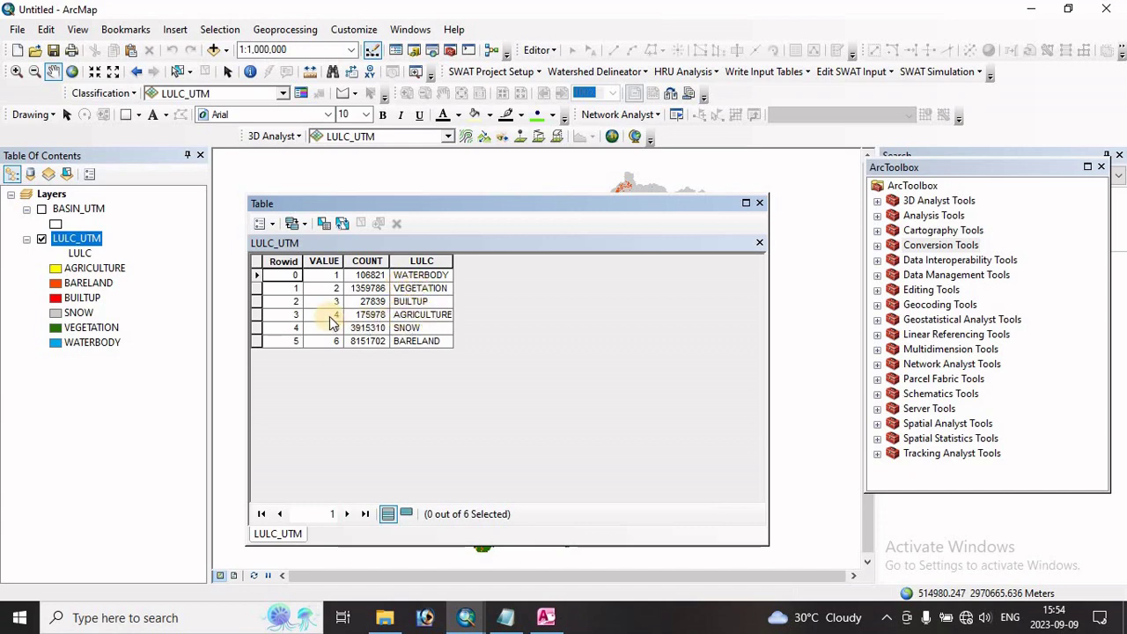
{"action": "left_click", "coordinate": [505, 617]}
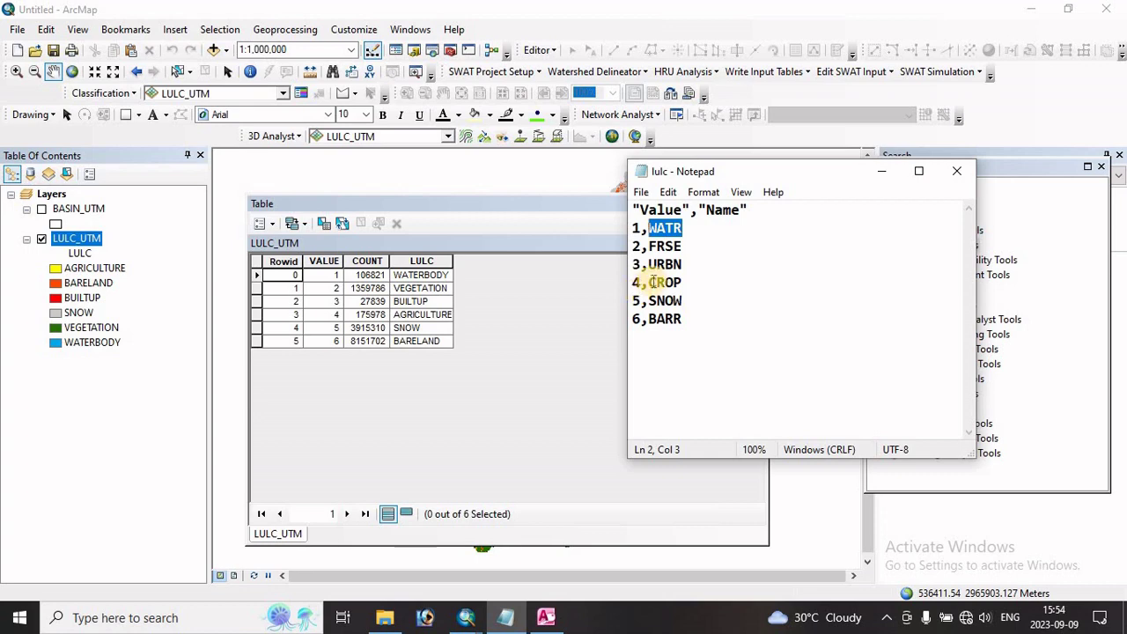
Replace the CROP code for value 4 in the lulc text file with AGRR copied from the Access crop table.
{"action": "left_click_drag", "start_coordinate": [649, 283], "coordinate": [690, 282]}
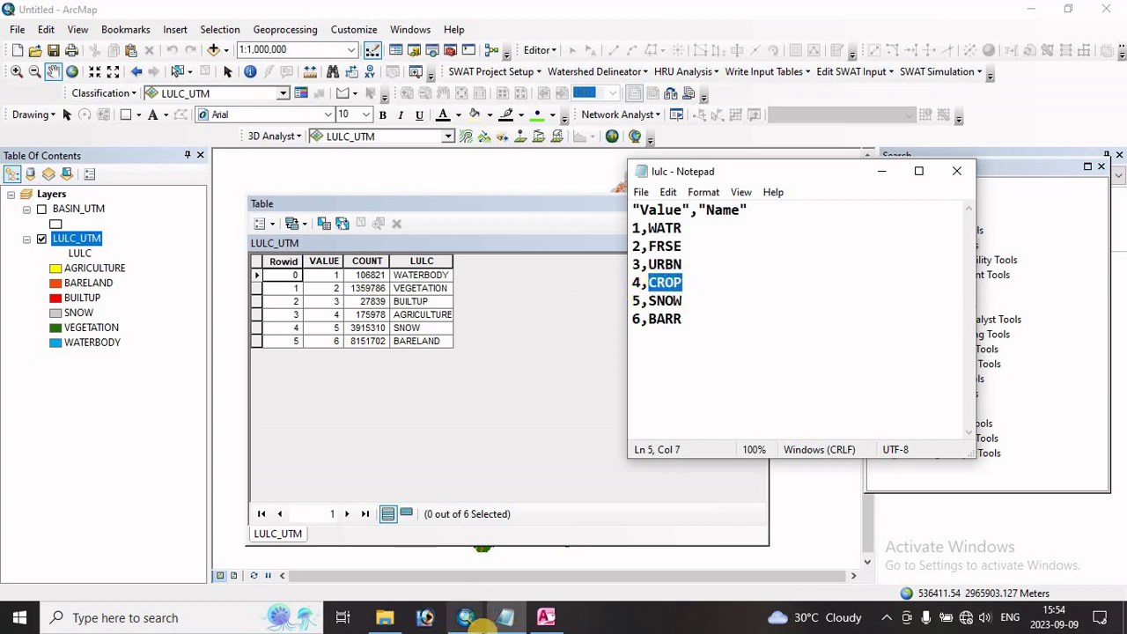
{"action": "left_click", "coordinate": [546, 617]}
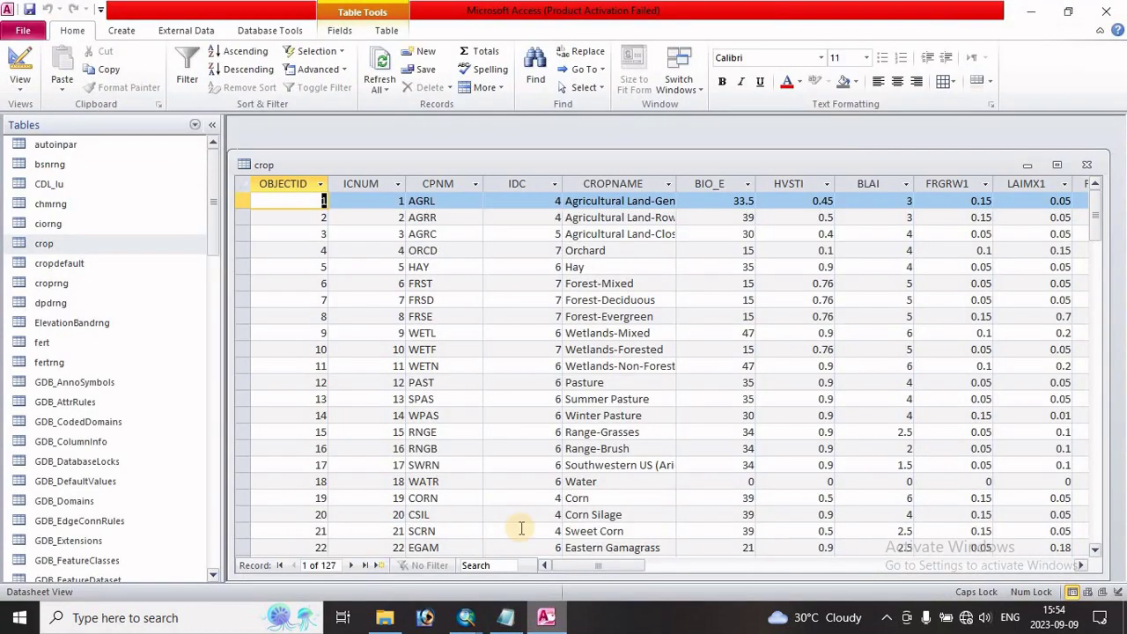
{"action": "left_click", "coordinate": [434, 203]}
{"action": "left_click", "coordinate": [431, 218]}
{"action": "left_click", "coordinate": [436, 233]}
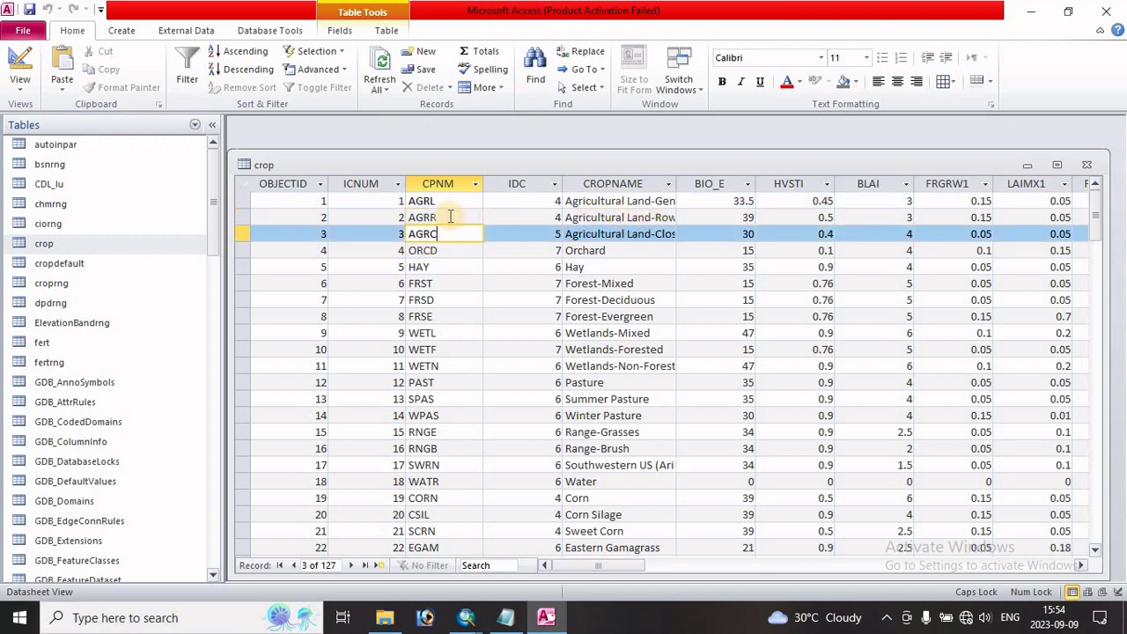
{"action": "left_click", "coordinate": [411, 218]}
{"action": "key", "text": "ctrl+c"}
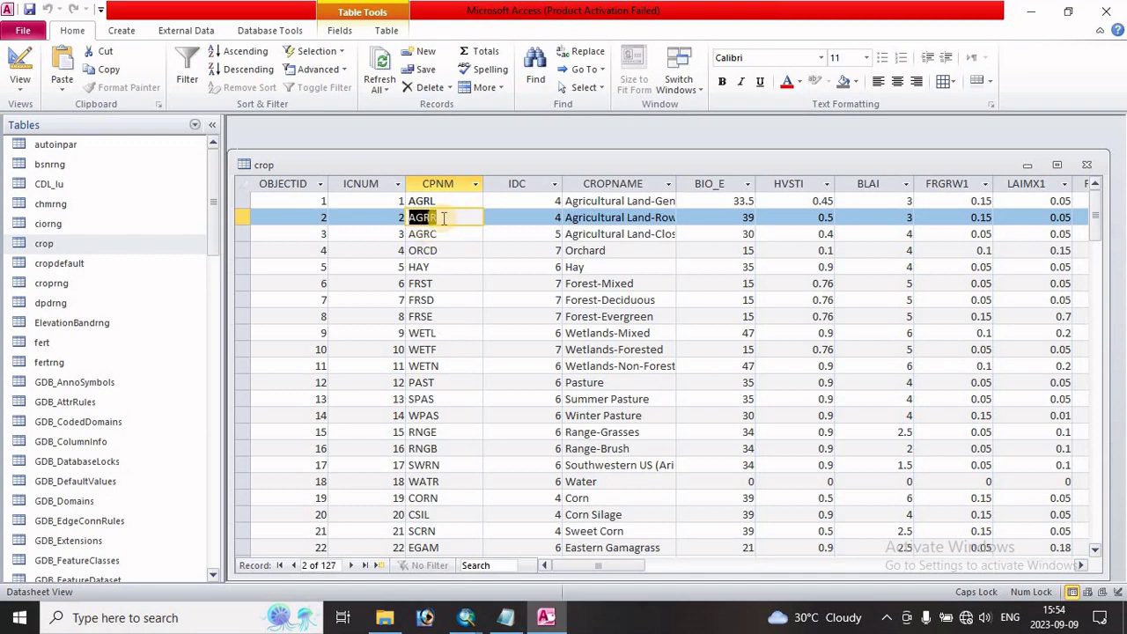
{"action": "left_click", "coordinate": [505, 618]}
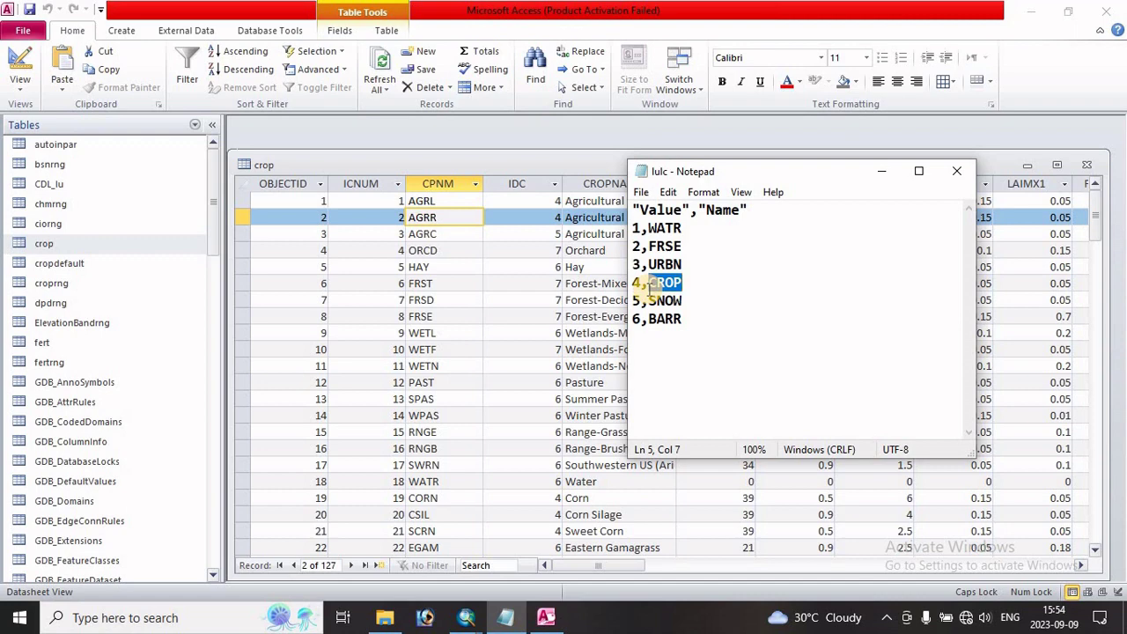
{"action": "key", "text": "ctrl+v"}
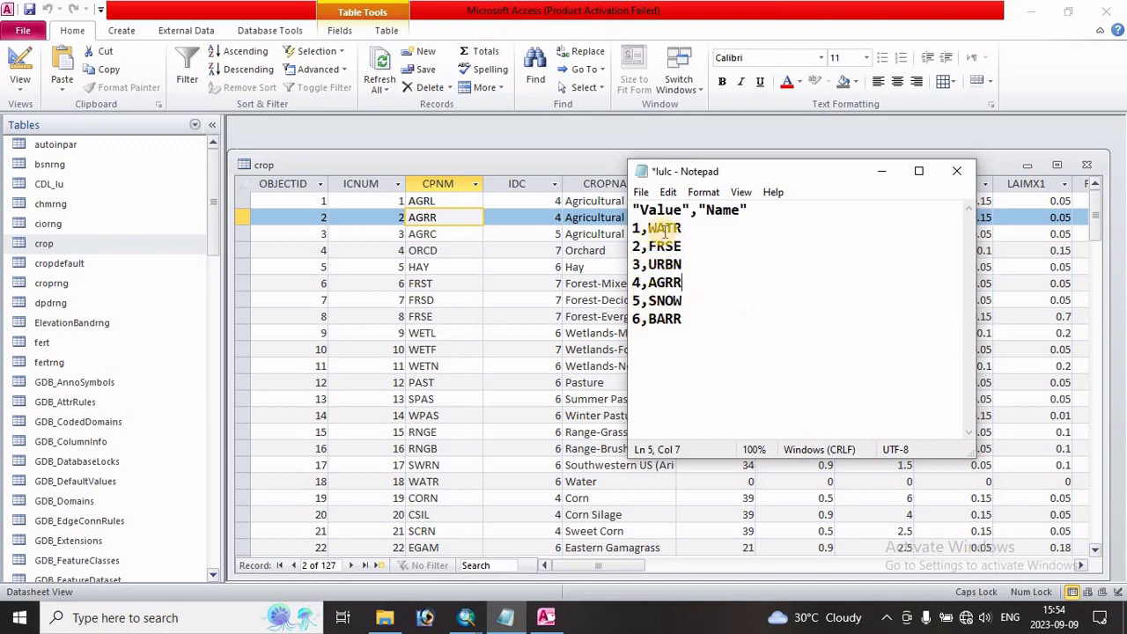
Switch to ArcMap and check the WATERBODY class in the LULC_UTM attribute table.
{"action": "left_click", "coordinate": [460, 619]}
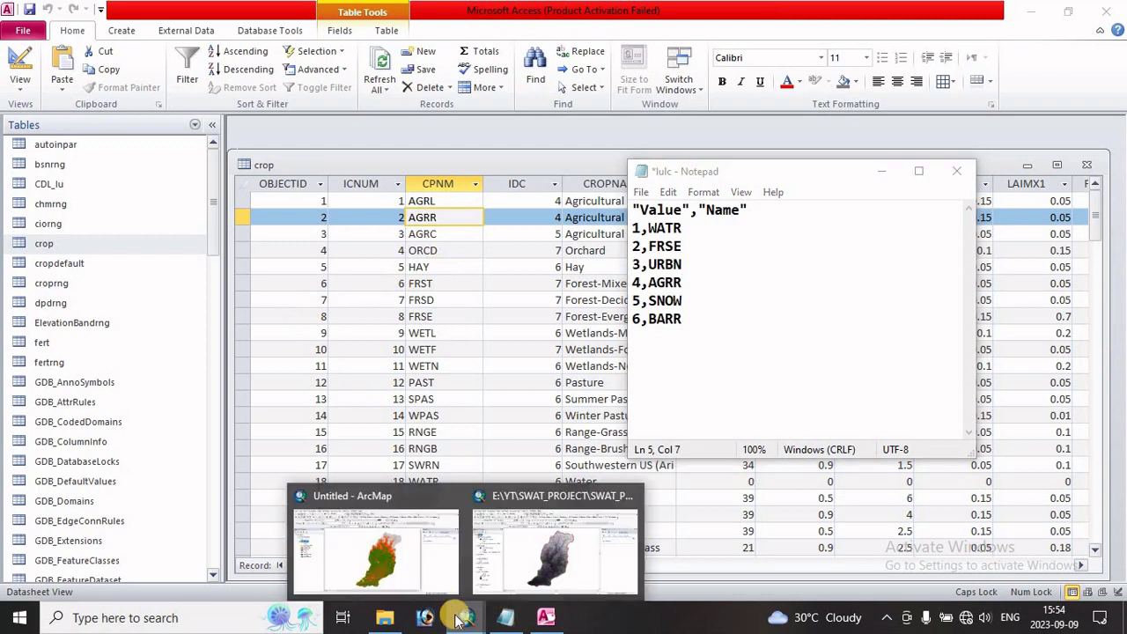
{"action": "left_click", "coordinate": [390, 507]}
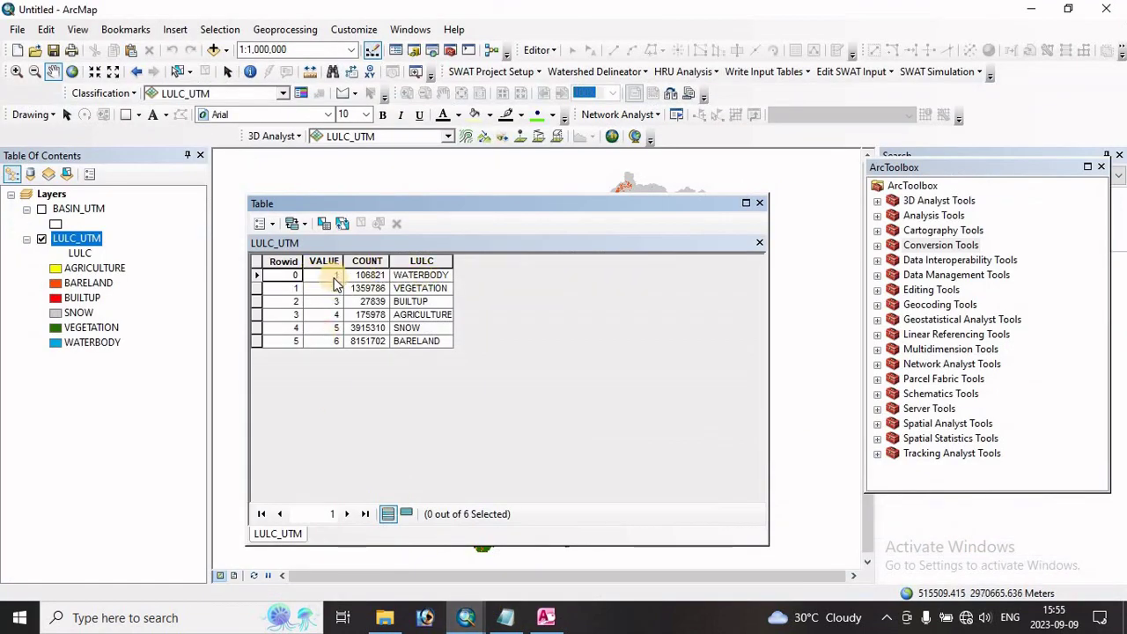
{"action": "left_click", "coordinate": [404, 277]}
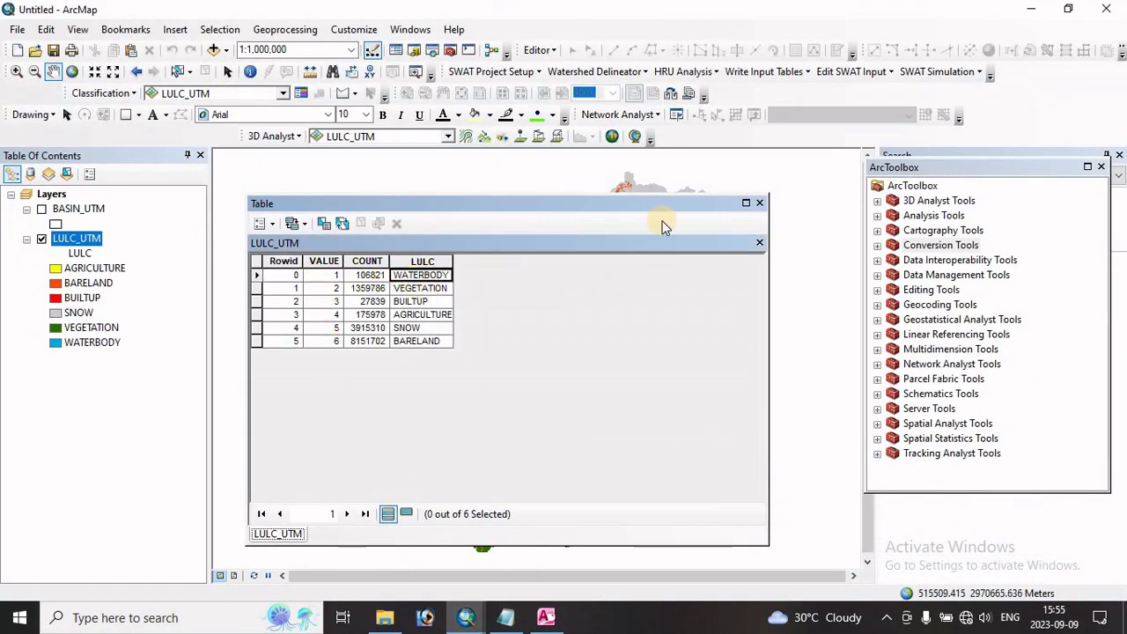
Return to Access, maximize the crop table and sort it by CROPNAME in ascending order.
{"action": "left_click", "coordinate": [546, 618]}
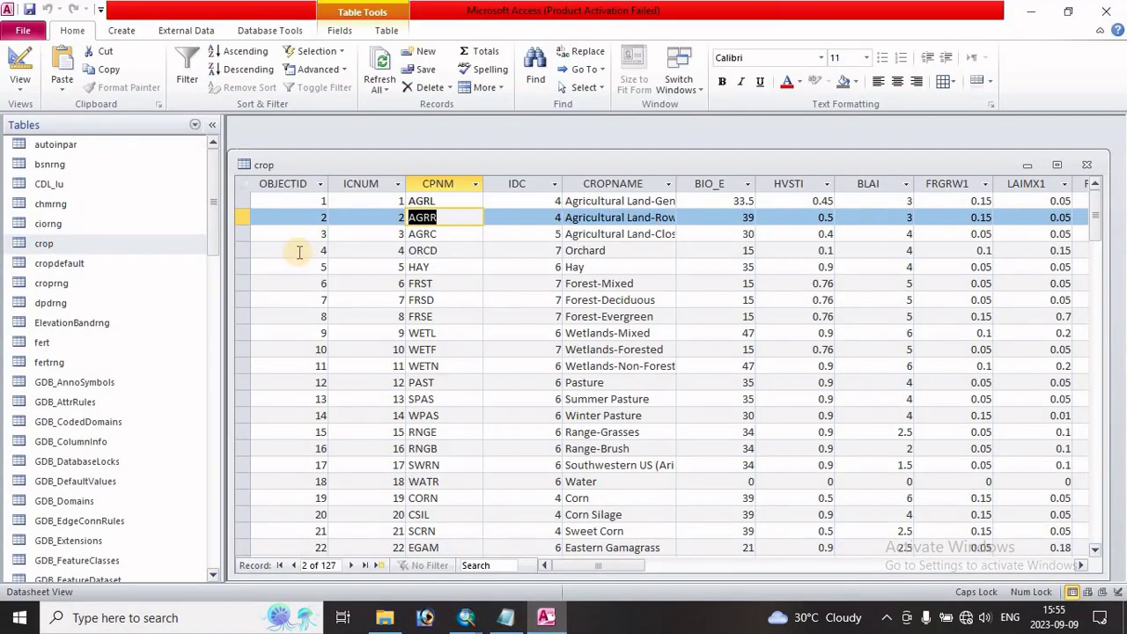
{"action": "left_click", "coordinate": [1057, 165]}
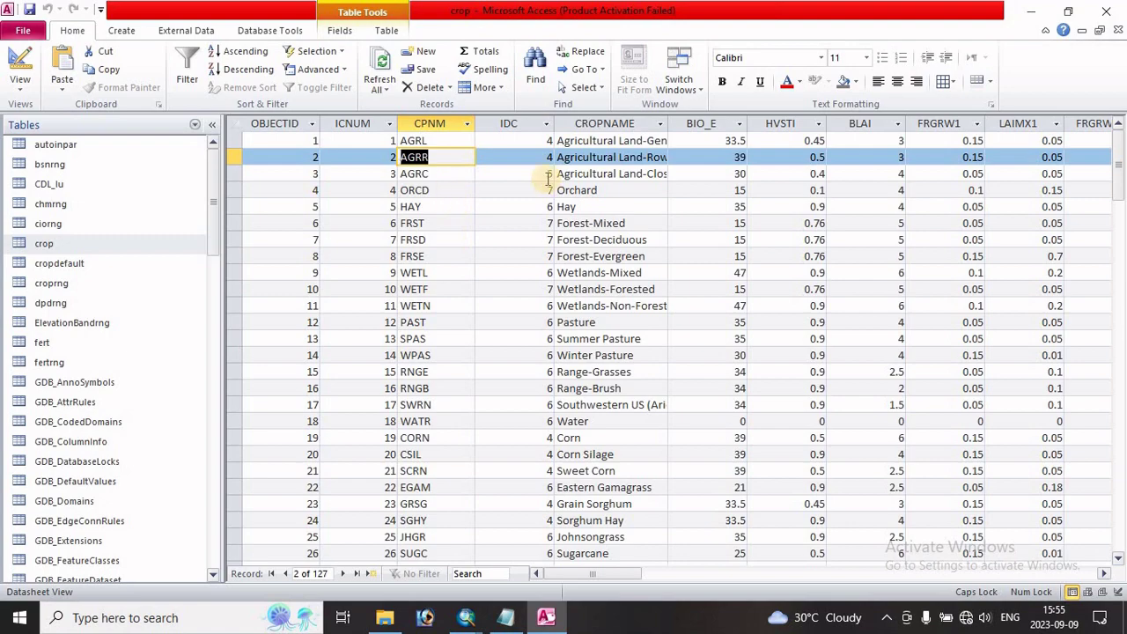
{"action": "left_click", "coordinate": [620, 124]}
{"action": "right_click", "coordinate": [620, 124]}
{"action": "left_click", "coordinate": [657, 137]}
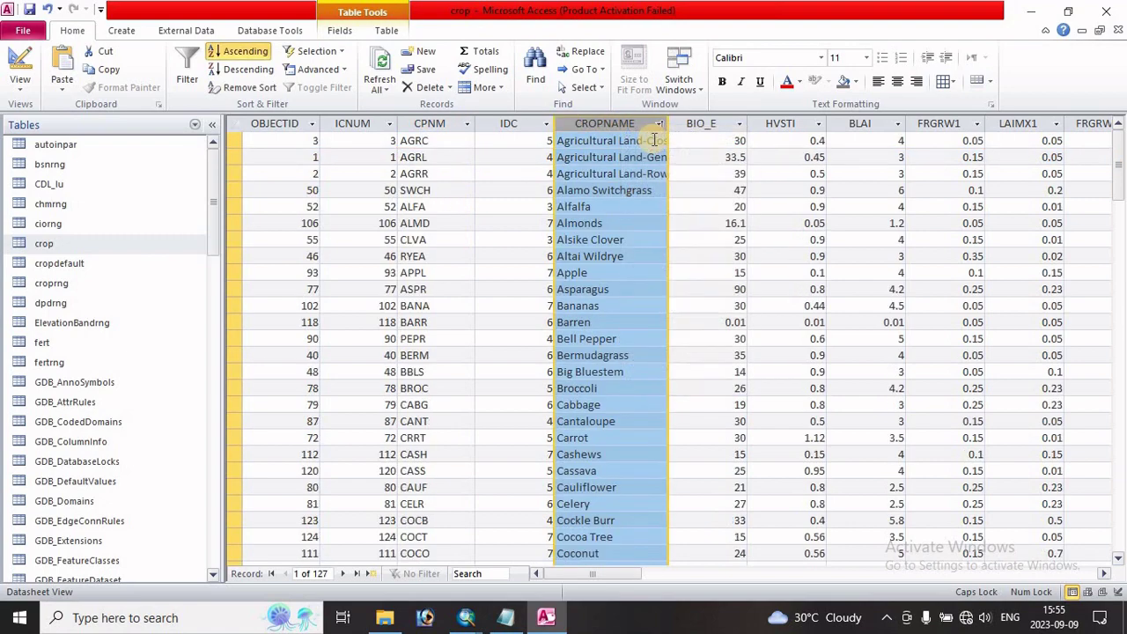
Find the Water record in the crop table and compare its code with the value 1 entry in the lulc text file.
{"action": "left_click_drag", "start_coordinate": [1120, 171], "coordinate": [1106, 464]}
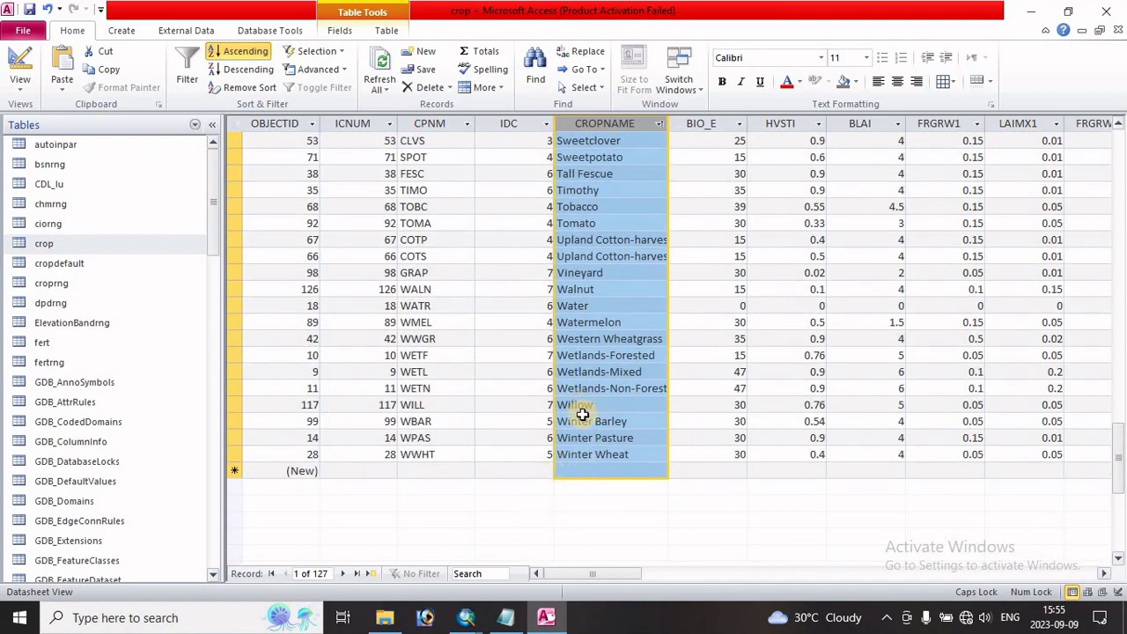
{"action": "left_click", "coordinate": [592, 306]}
{"action": "double_click", "coordinate": [592, 306]}
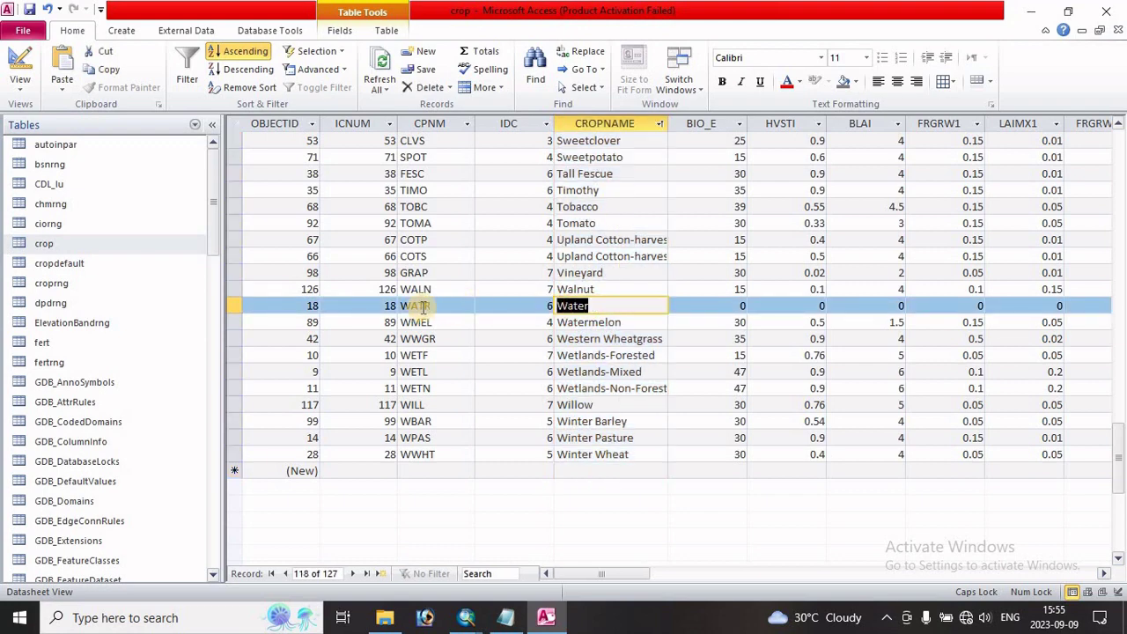
{"action": "left_click", "coordinate": [506, 618]}
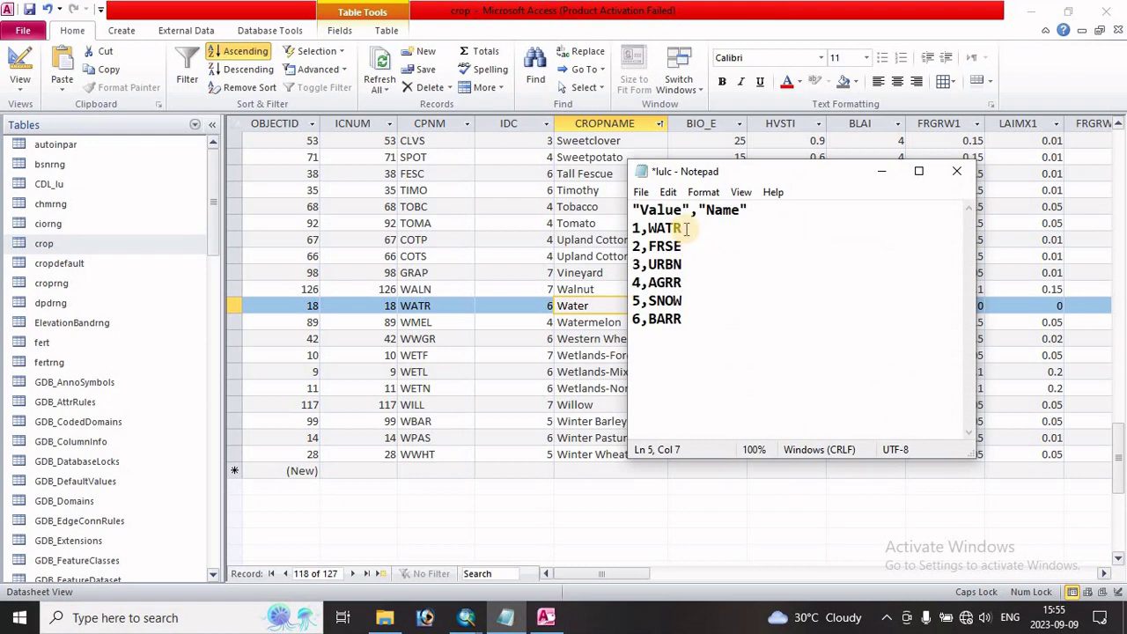
{"action": "left_click_drag", "start_coordinate": [686, 228], "coordinate": [638, 228]}
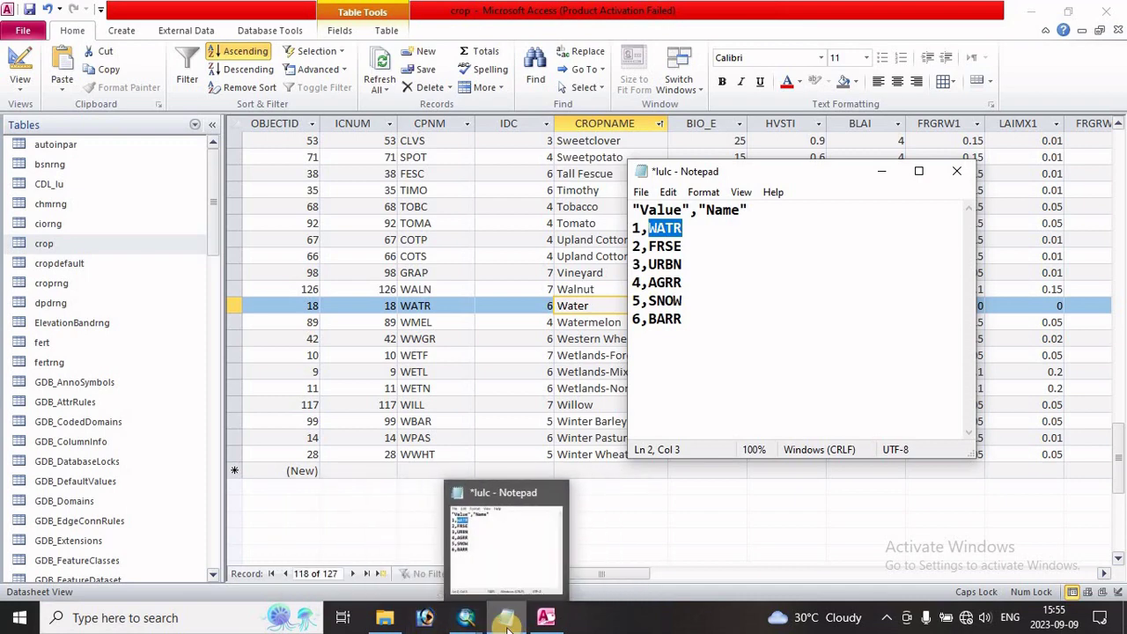
Check value 2 in ArcMap's LULC_UTM table, then compare the crop table's Forest-Evergreen code with the value 2 entry in the lulc text file.
{"action": "mouse_move", "coordinate": [462, 622]}
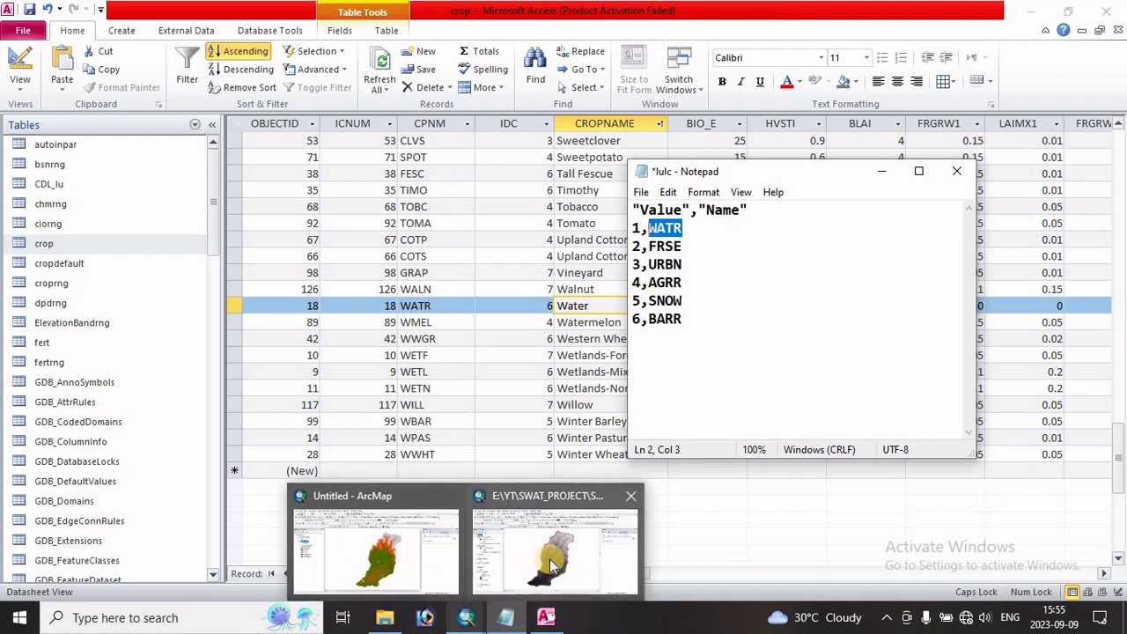
{"action": "left_click", "coordinate": [379, 542]}
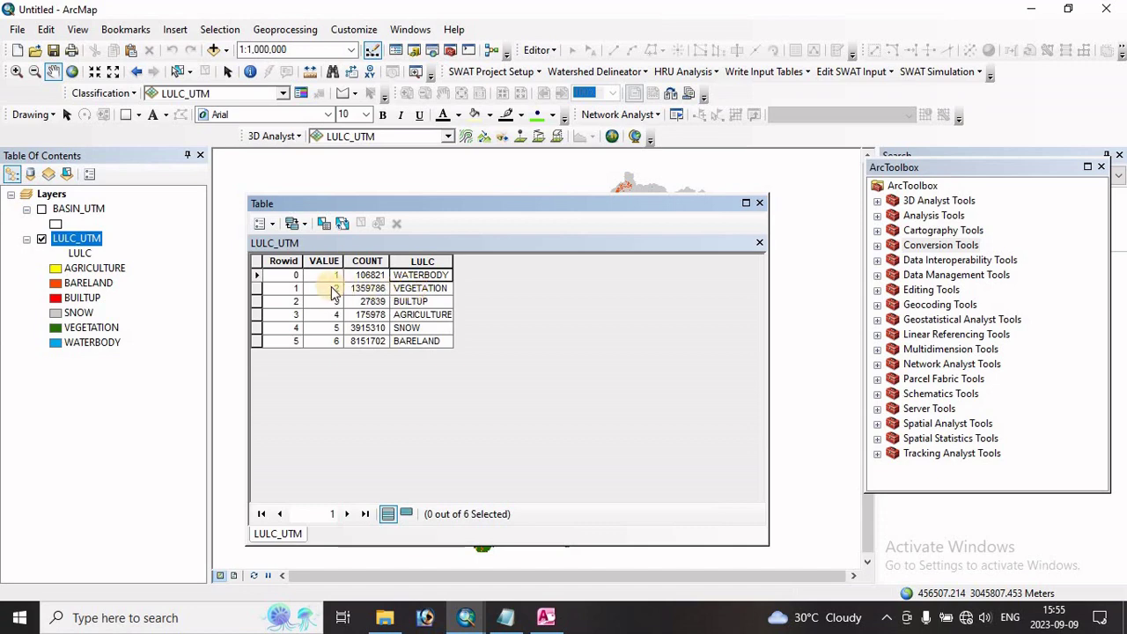
{"action": "left_click", "coordinate": [546, 622]}
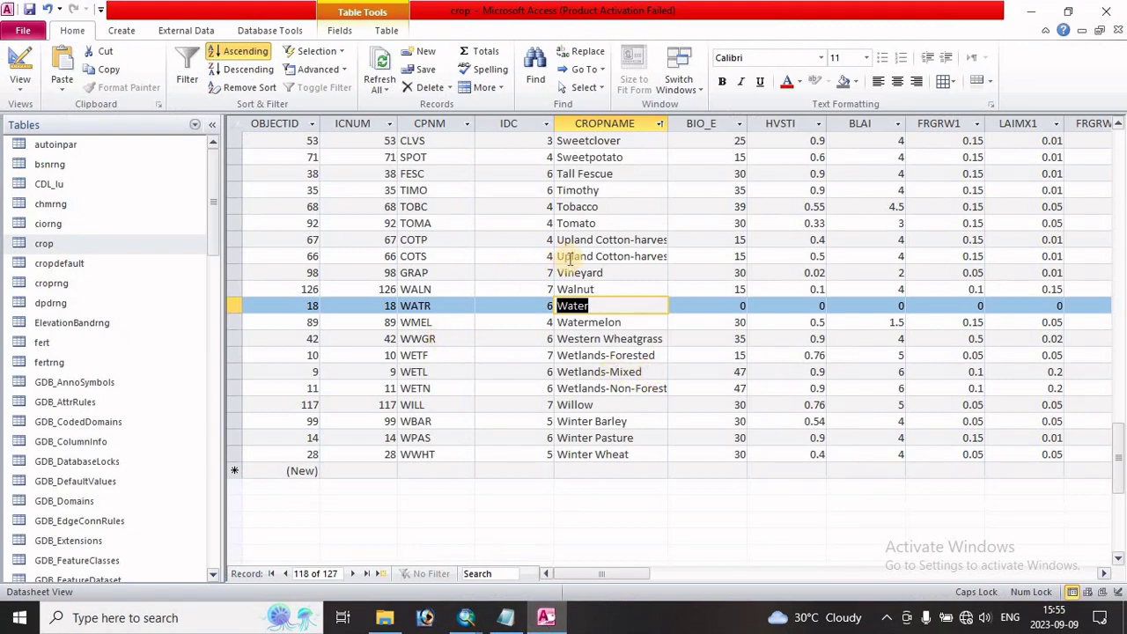
{"action": "scroll", "coordinate": [570, 258], "scroll_direction": "up", "scroll_amount": 15}
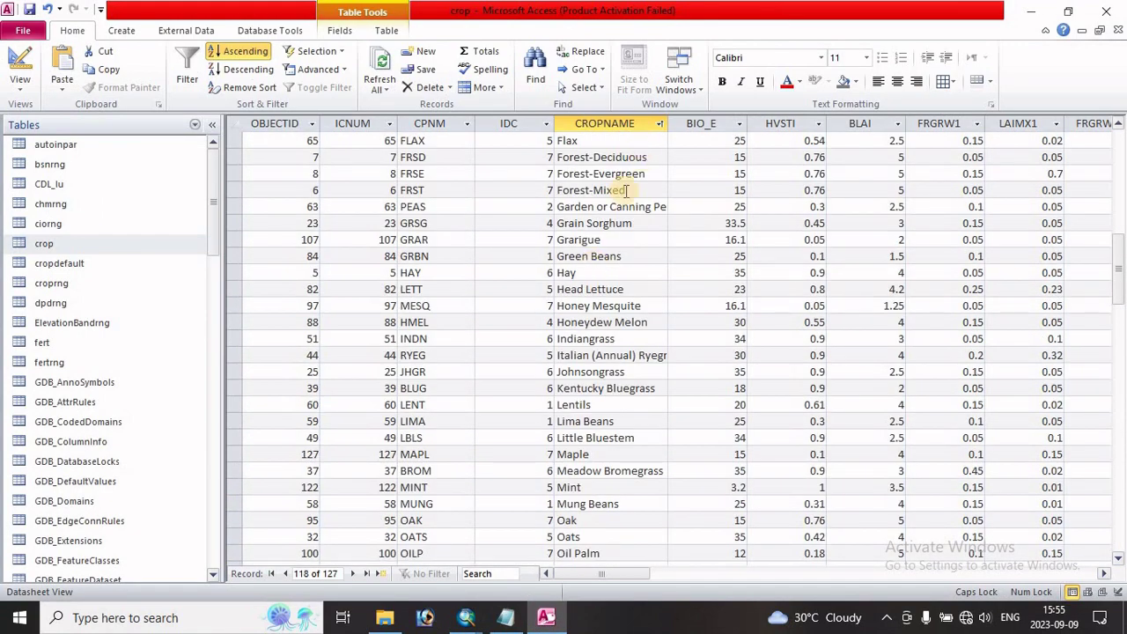
{"action": "scroll", "coordinate": [601, 255], "scroll_direction": "up", "scroll_amount": 1}
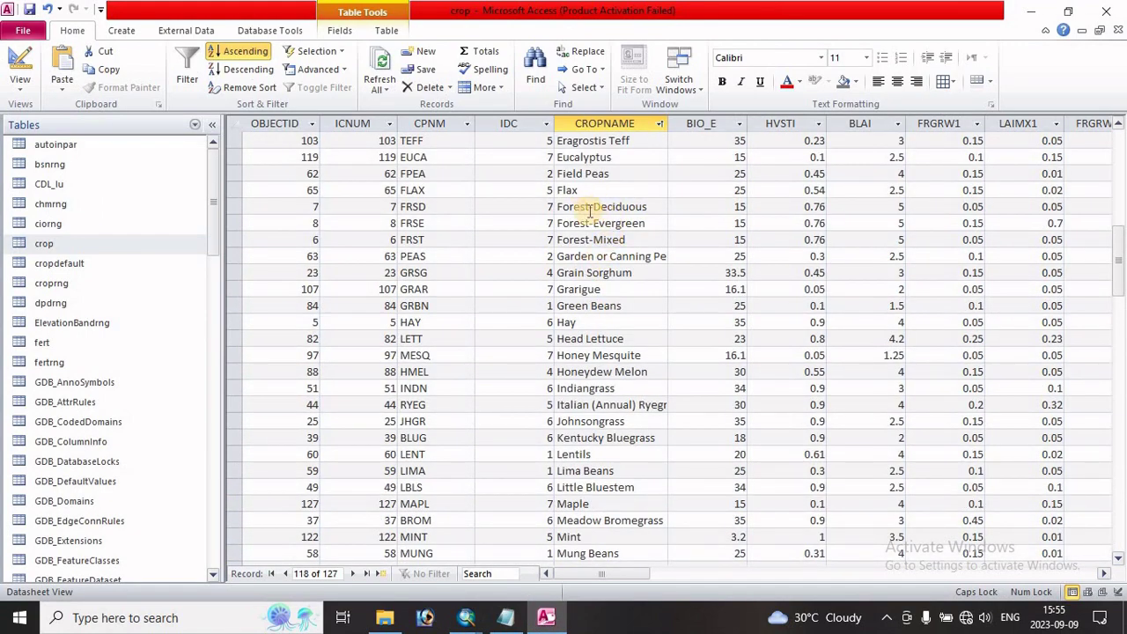
{"action": "left_click", "coordinate": [560, 208]}
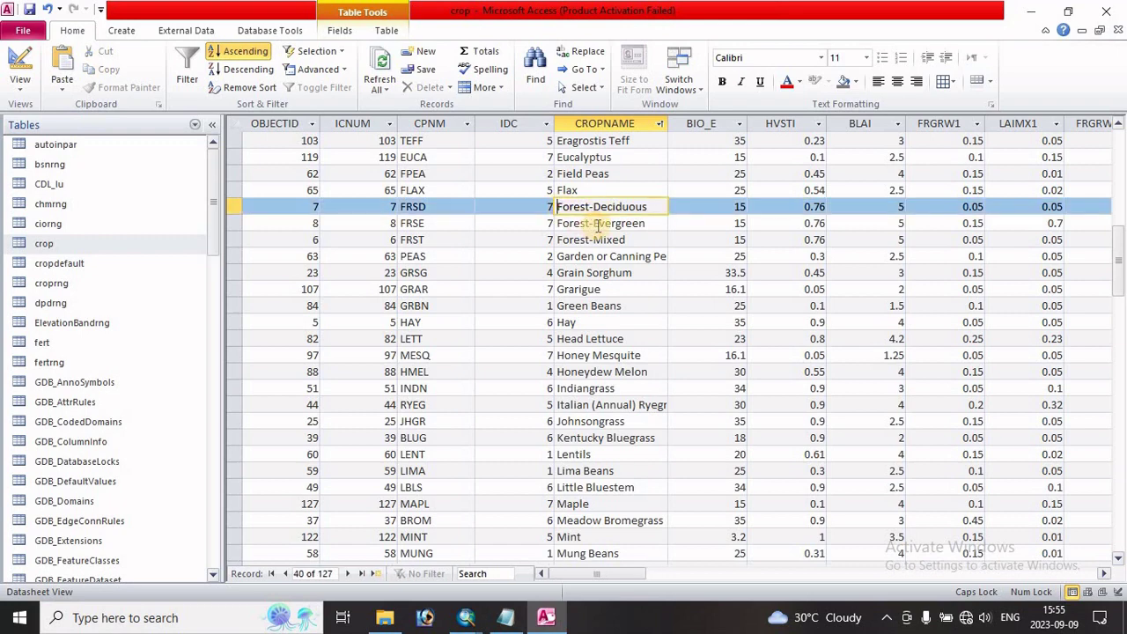
{"action": "left_click", "coordinate": [593, 223]}
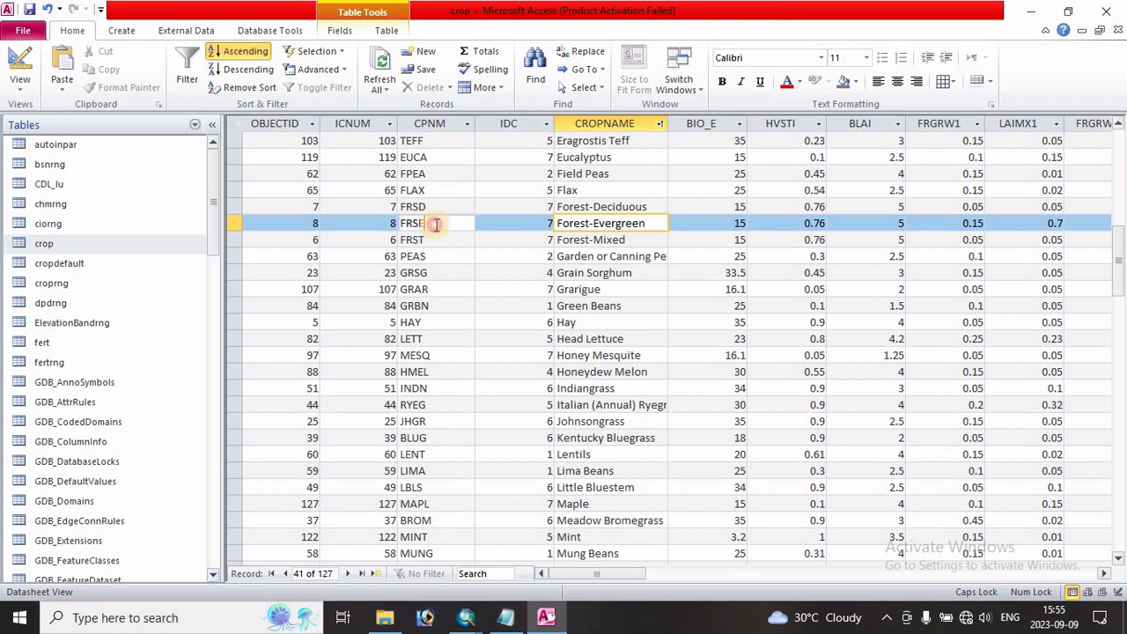
{"action": "left_click", "coordinate": [387, 223]}
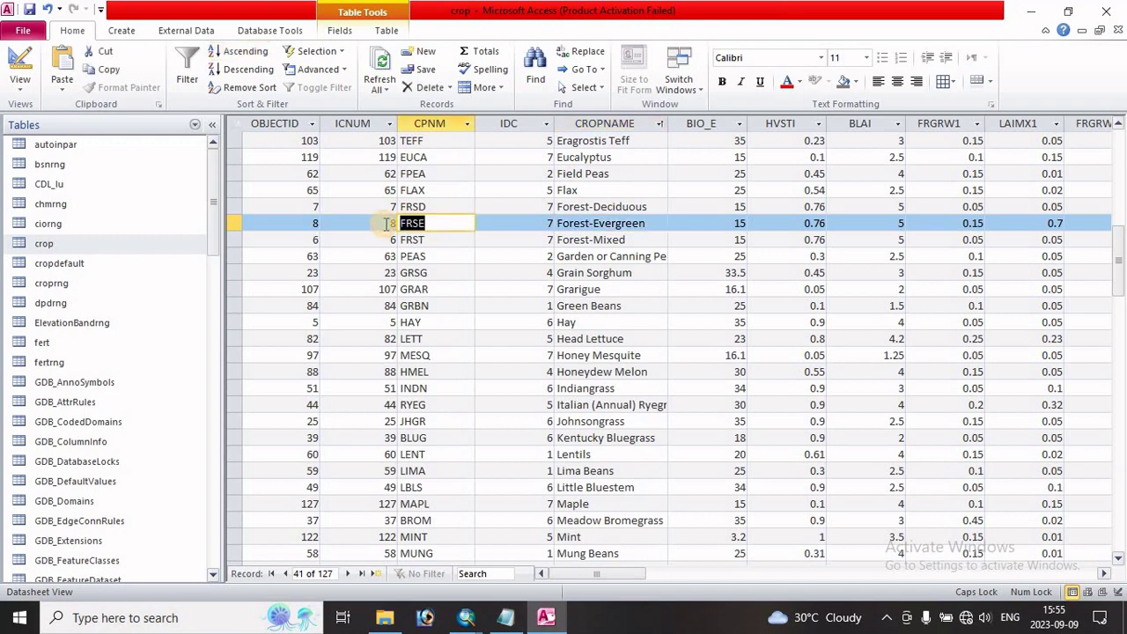
{"action": "left_click", "coordinate": [505, 617]}
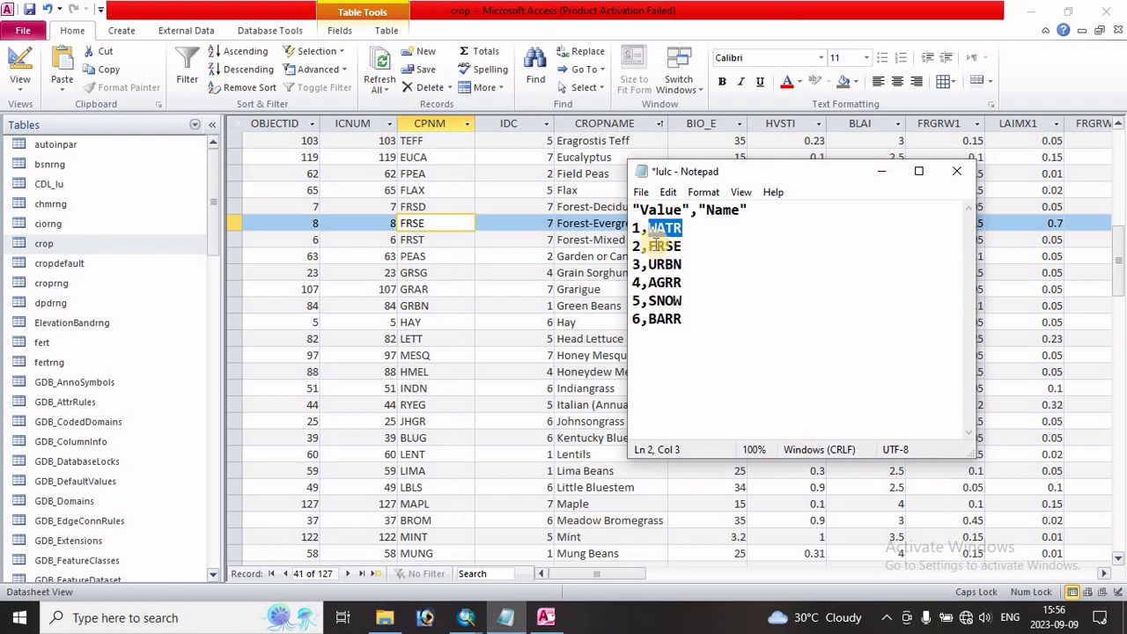
{"action": "left_click_drag", "start_coordinate": [650, 246], "coordinate": [693, 246]}
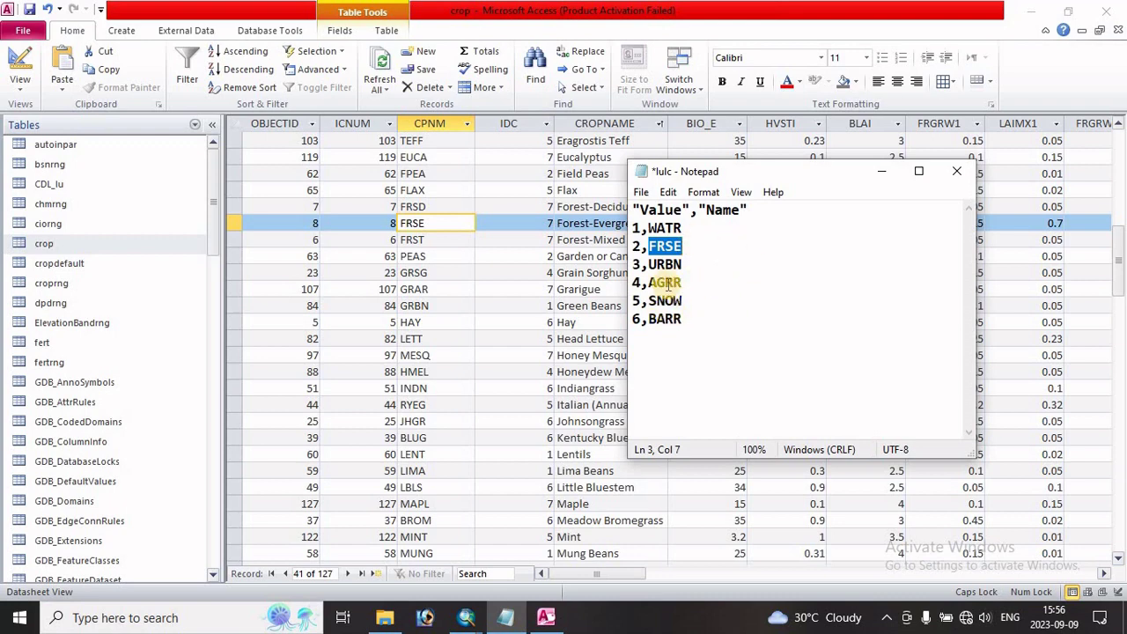
Open the urban table in Access, select the URBN code and widen the URBFLNM column to read the full names.
{"action": "left_click_drag", "start_coordinate": [649, 264], "coordinate": [696, 263]}
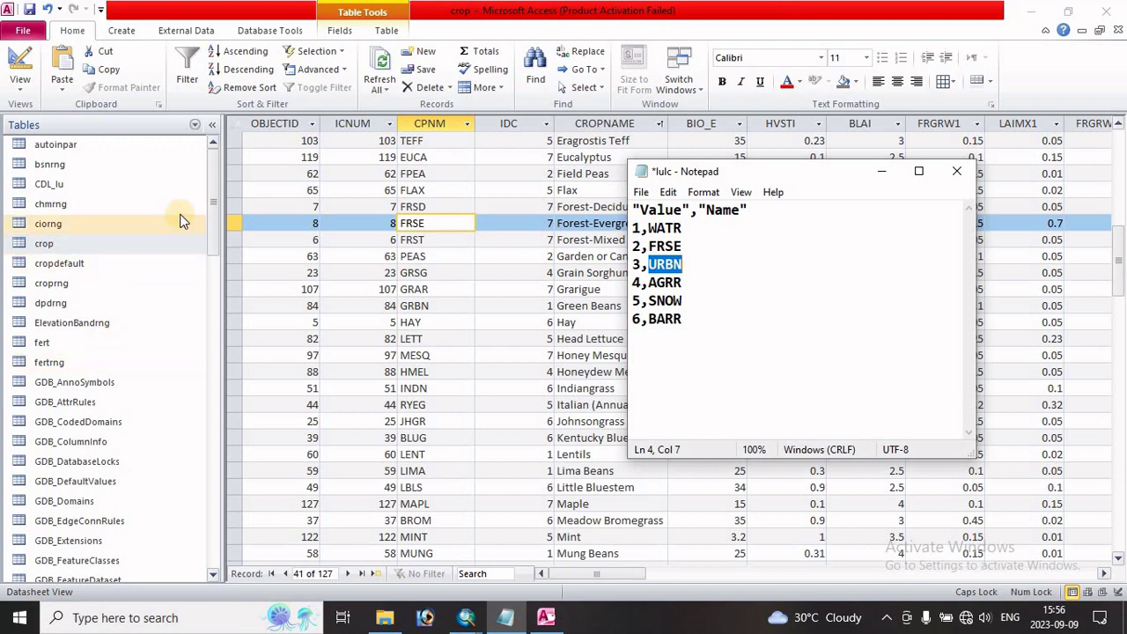
{"action": "left_click_drag", "start_coordinate": [212, 245], "coordinate": [201, 528]}
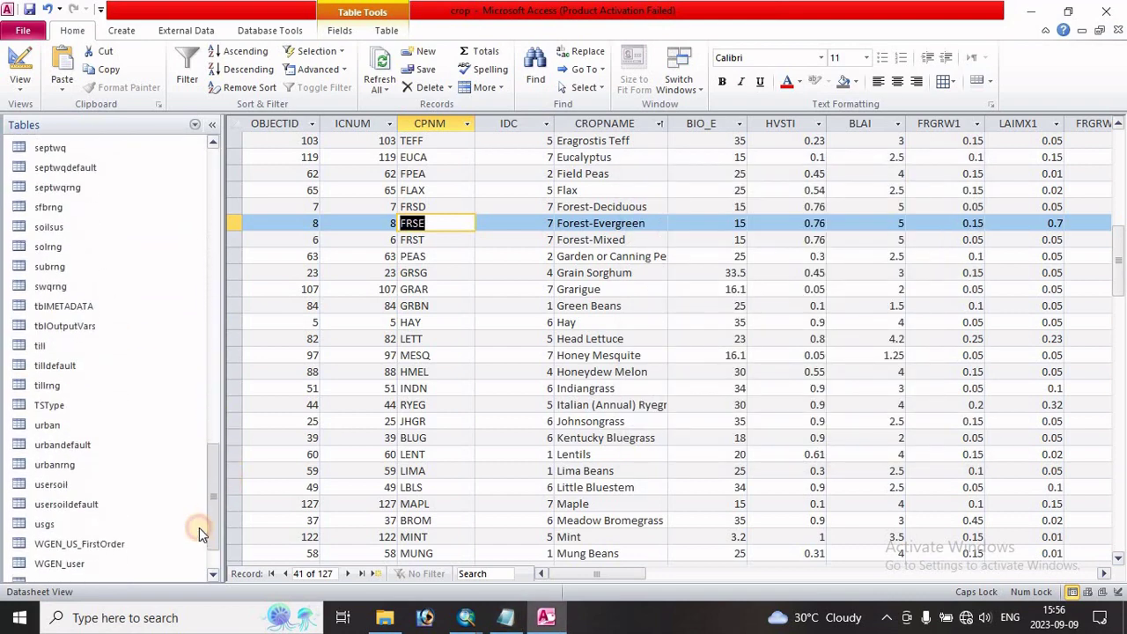
{"action": "double_click", "coordinate": [40, 437]}
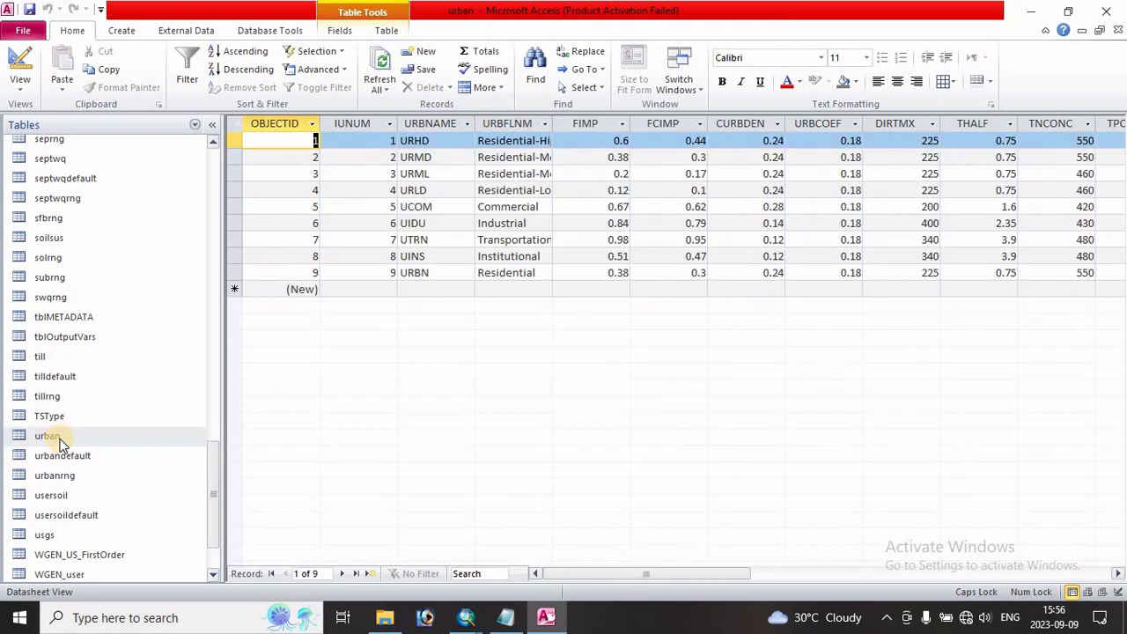
{"action": "left_click", "coordinate": [437, 274]}
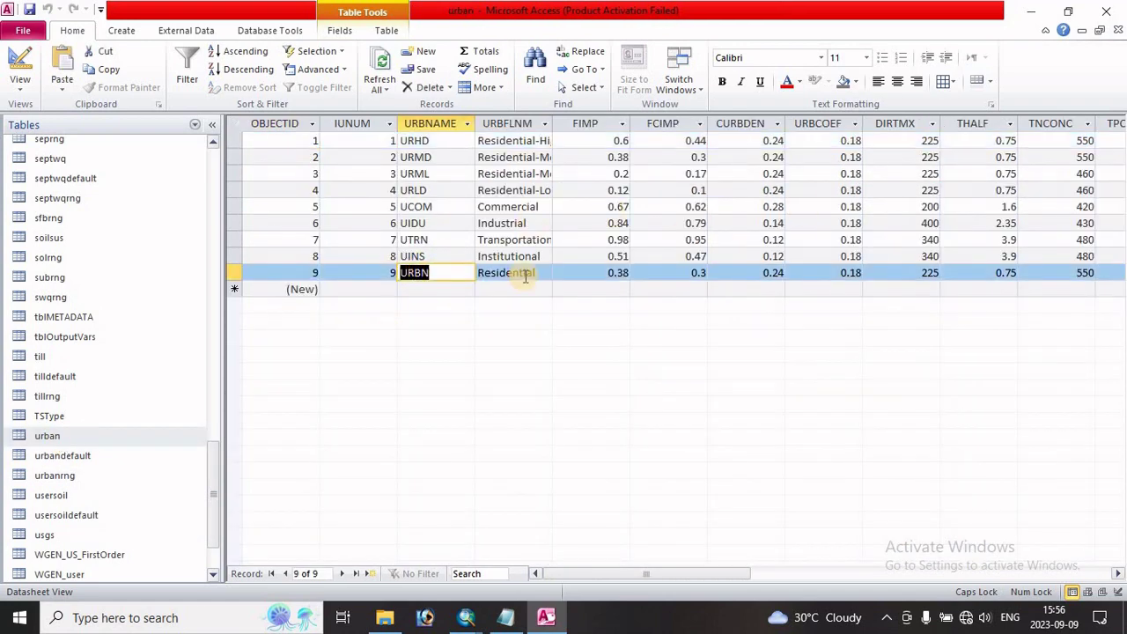
{"action": "left_click", "coordinate": [415, 274]}
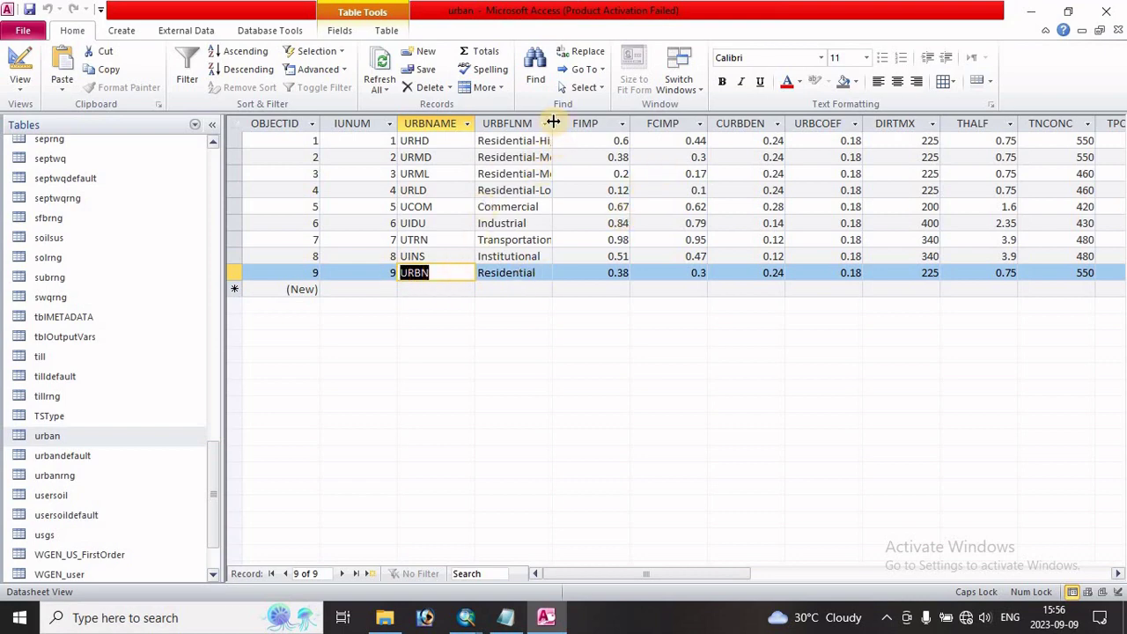
{"action": "left_click_drag", "start_coordinate": [554, 122], "coordinate": [651, 123]}
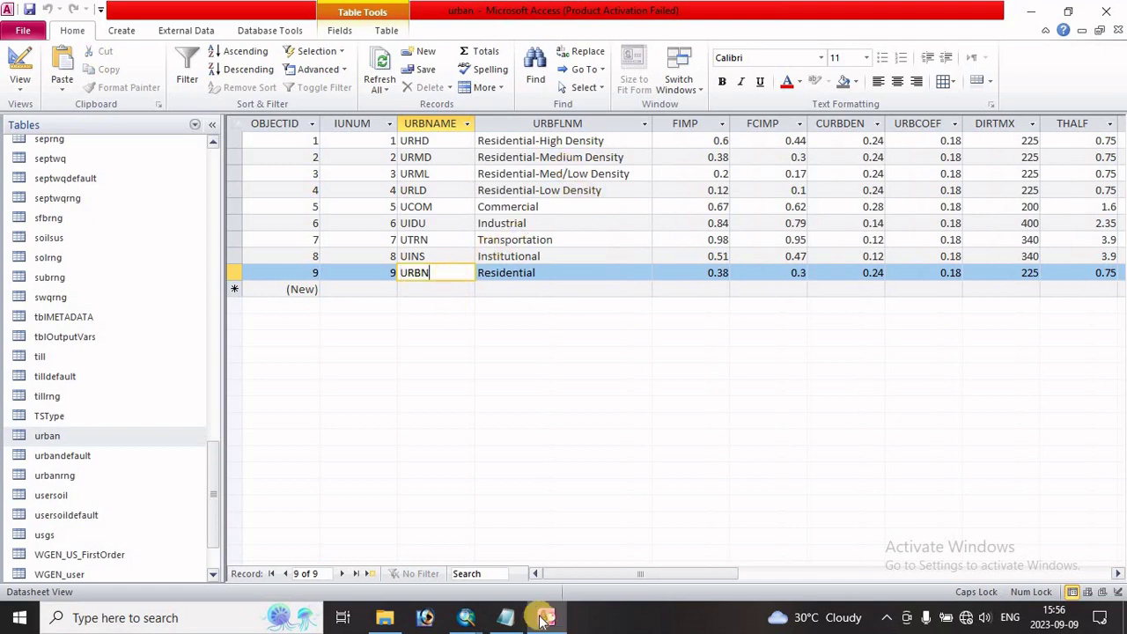
Compare the value 3 entry in the lulc text file with the URBN code, then return to the LULC_UTM attribute table in ArcMap.
{"action": "left_click", "coordinate": [506, 617]}
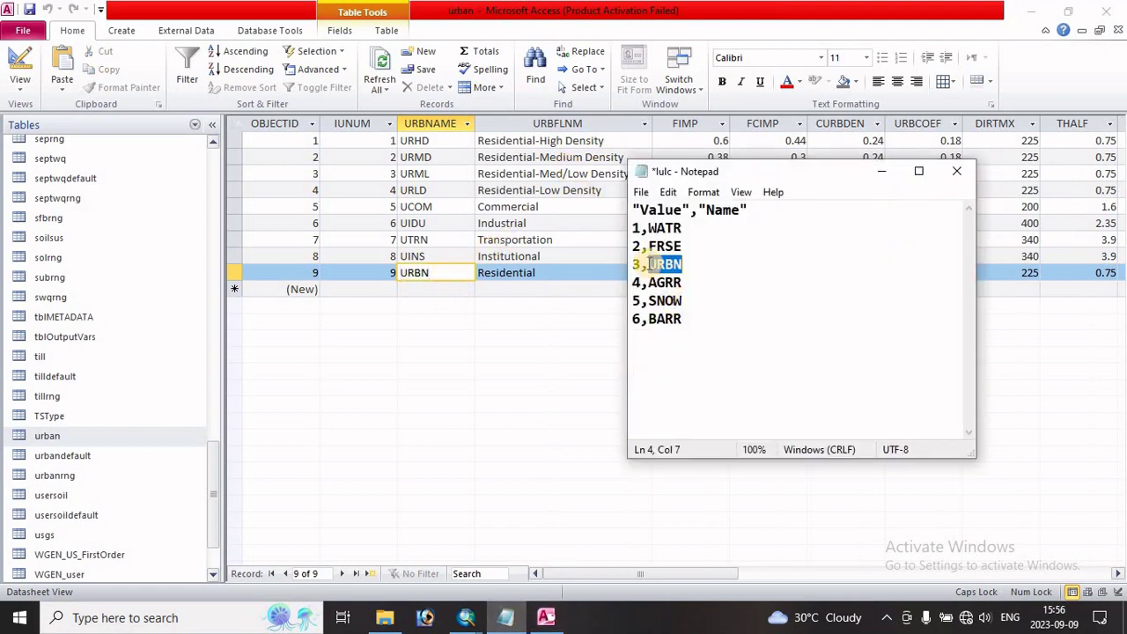
{"action": "left_click_drag", "start_coordinate": [650, 265], "coordinate": [699, 261]}
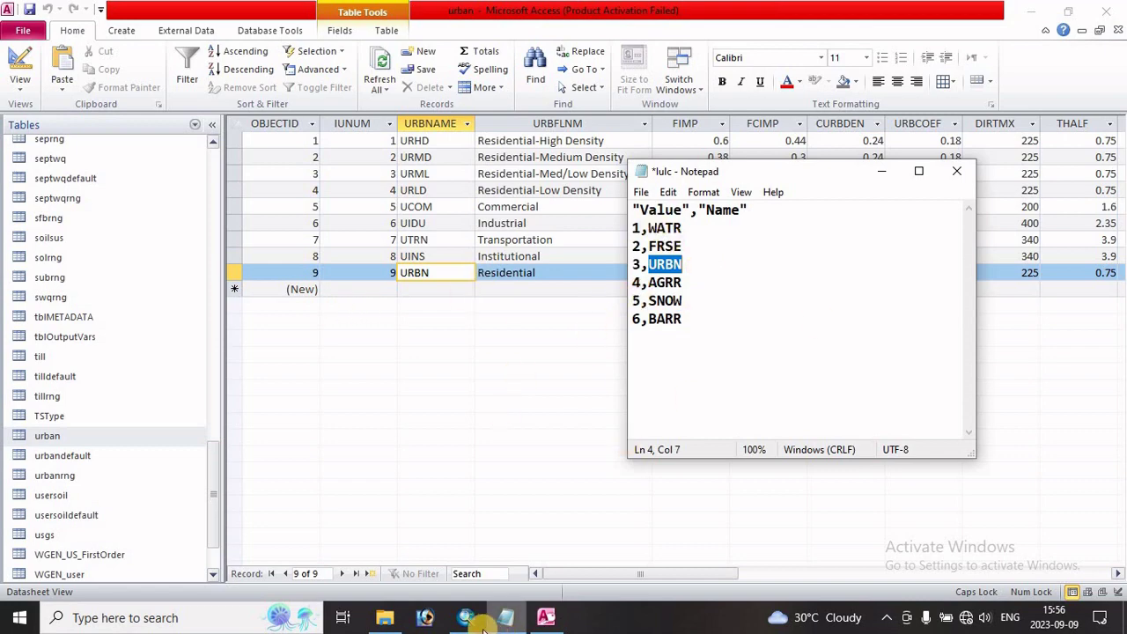
{"action": "mouse_move", "coordinate": [466, 621]}
{"action": "left_click", "coordinate": [392, 563]}
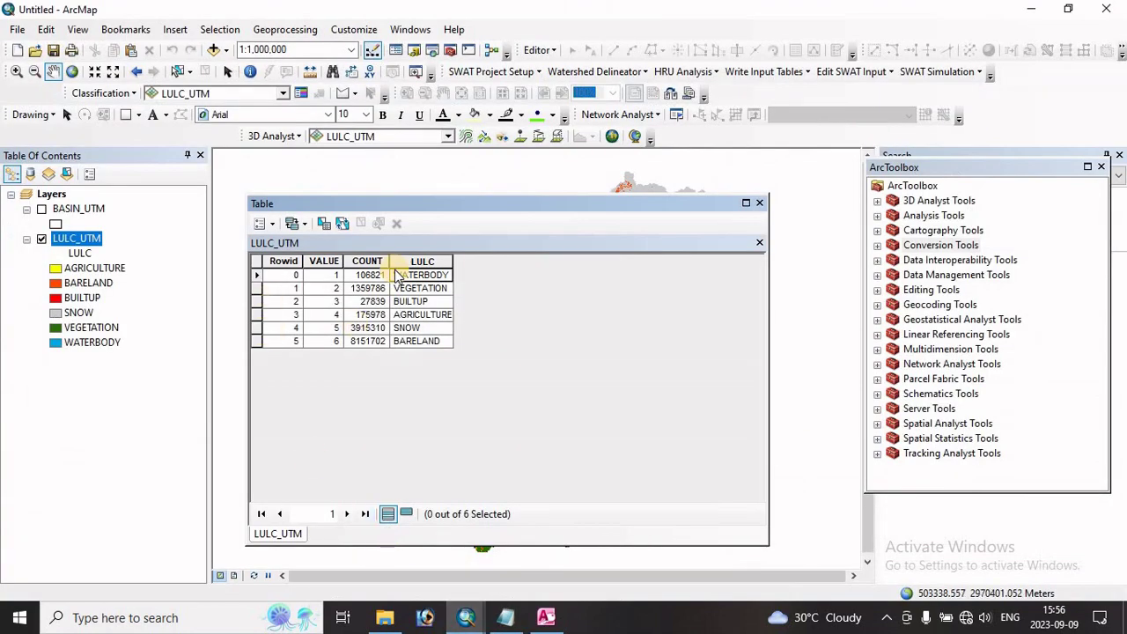
Review all six value and code entries in the lulc text file against the LULC_UTM table, then switch to the urban table in Access.
{"action": "left_click", "coordinate": [509, 619]}
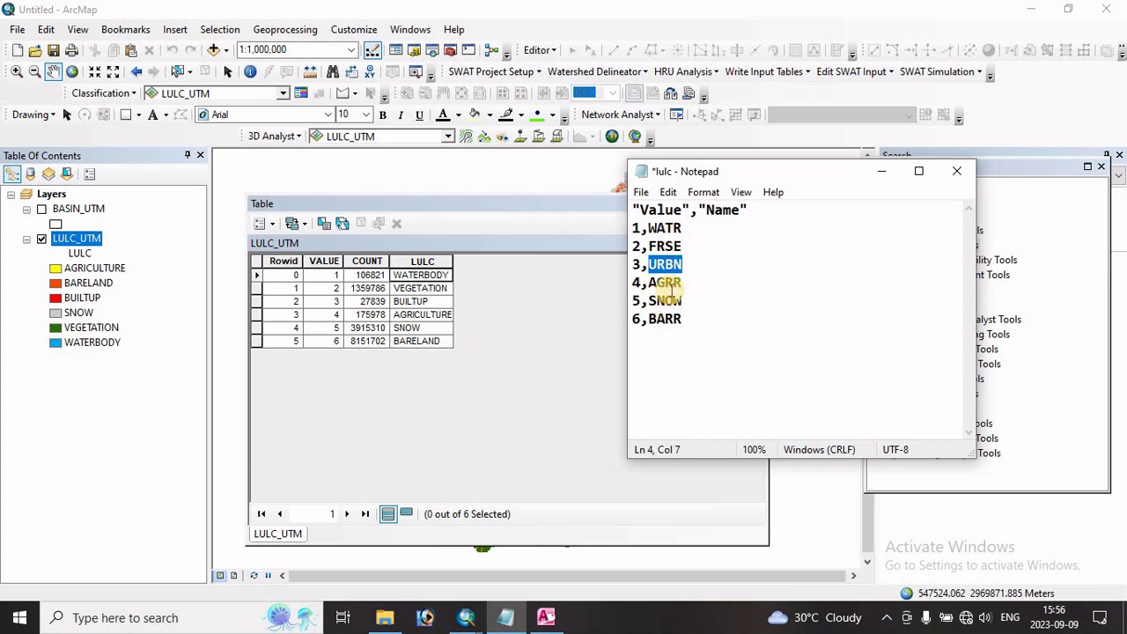
{"action": "left_click_drag", "start_coordinate": [633, 211], "coordinate": [748, 339]}
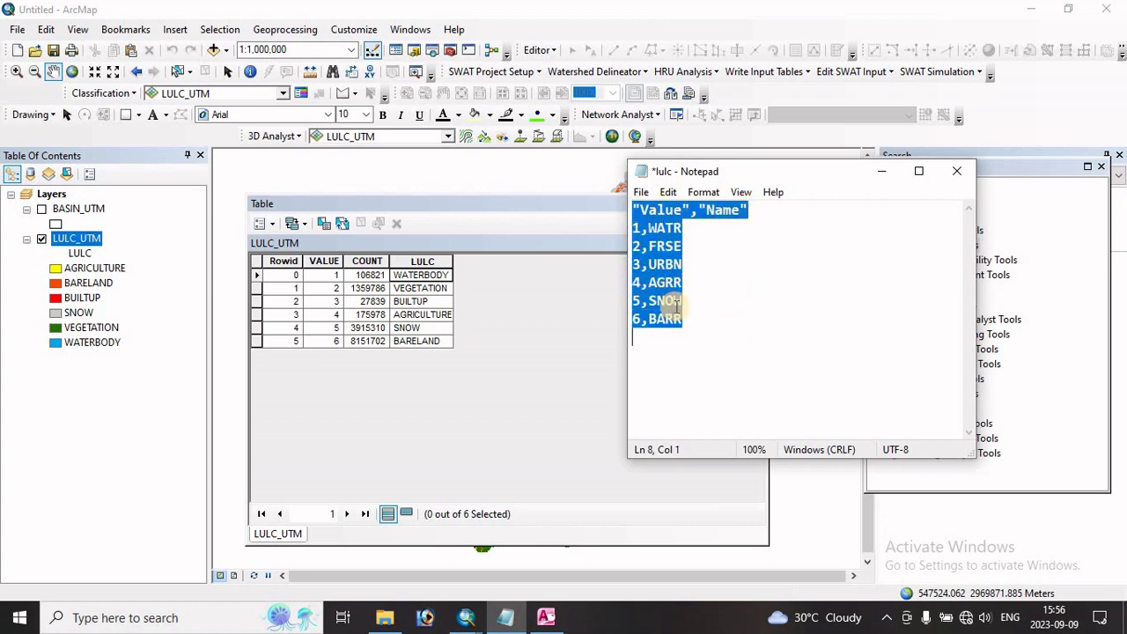
{"action": "left_click", "coordinate": [740, 330]}
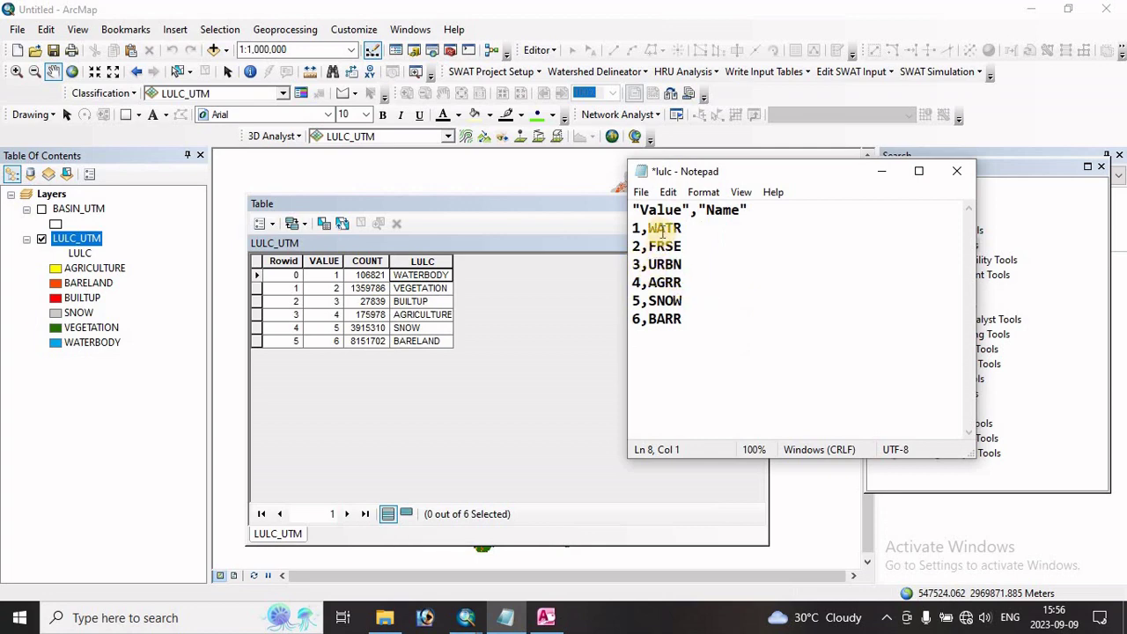
{"action": "left_click", "coordinate": [548, 620]}
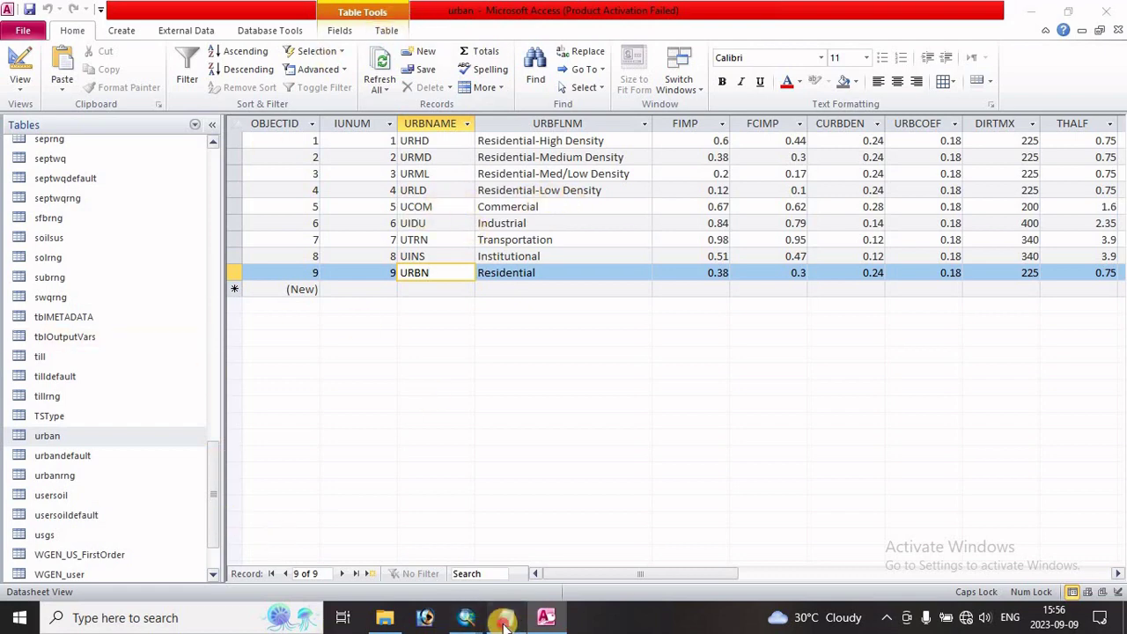
Save the lulc text file in Notepad and close it.
{"action": "left_click", "coordinate": [505, 621]}
{"action": "left_click", "coordinate": [641, 192]}
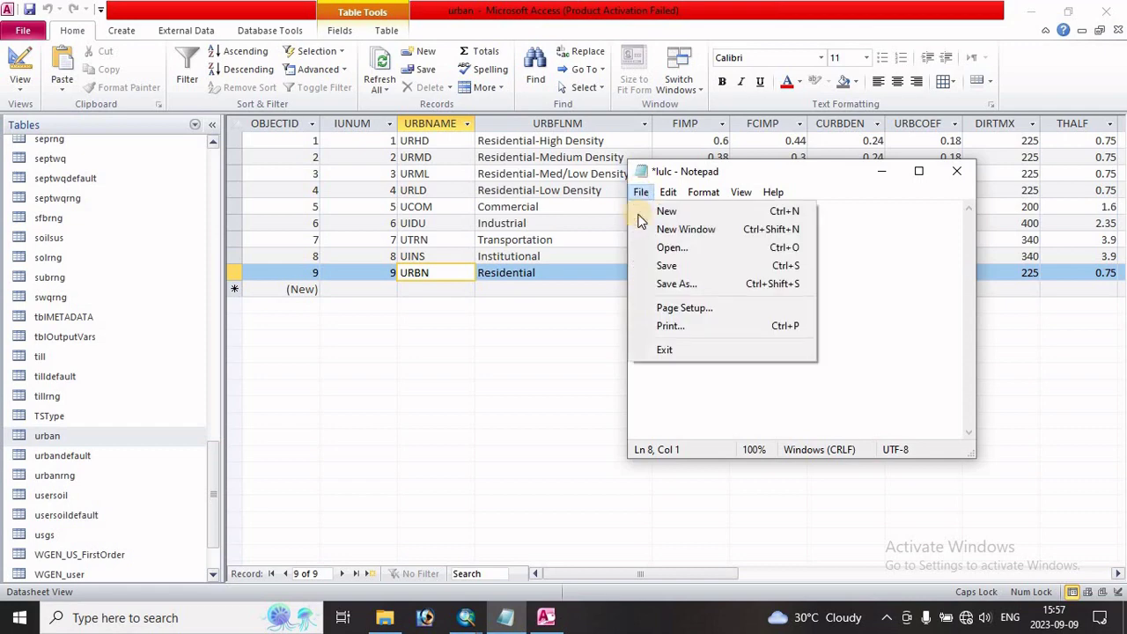
{"action": "left_click", "coordinate": [669, 283]}
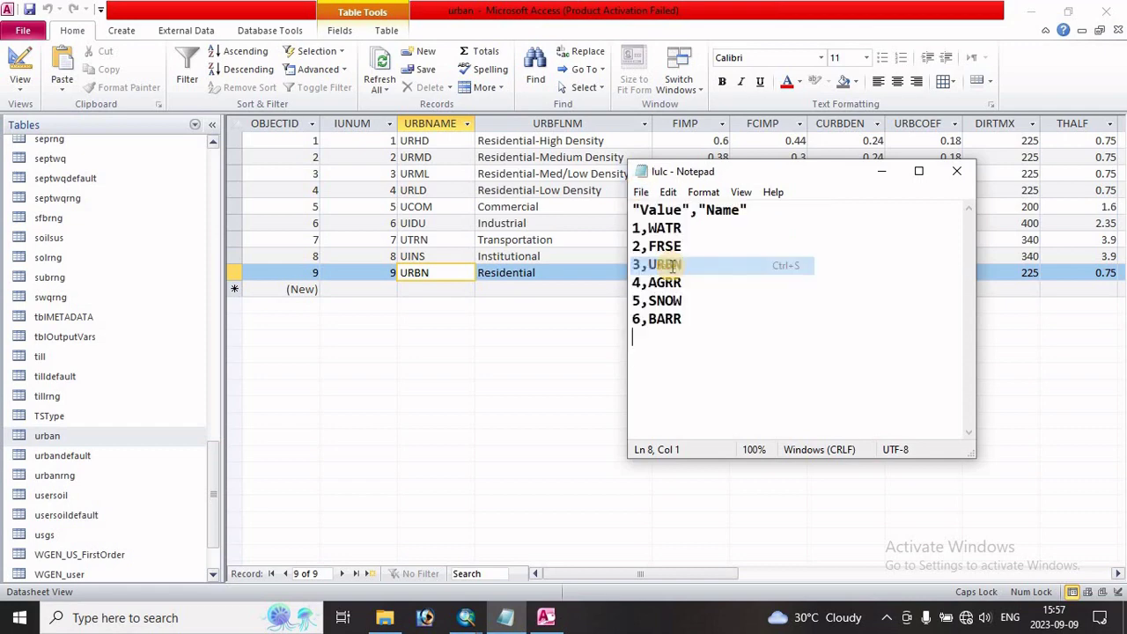
{"action": "left_click", "coordinate": [958, 172]}
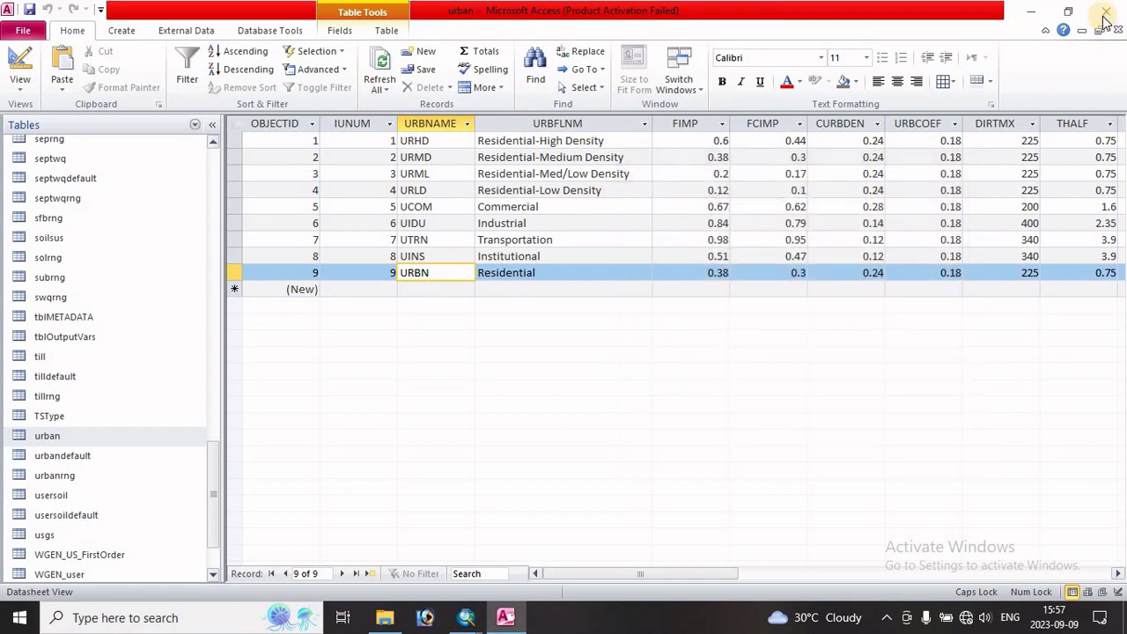
Close the SWAT2012 database in Access without saving the table design changes.
{"action": "left_click", "coordinate": [1104, 18]}
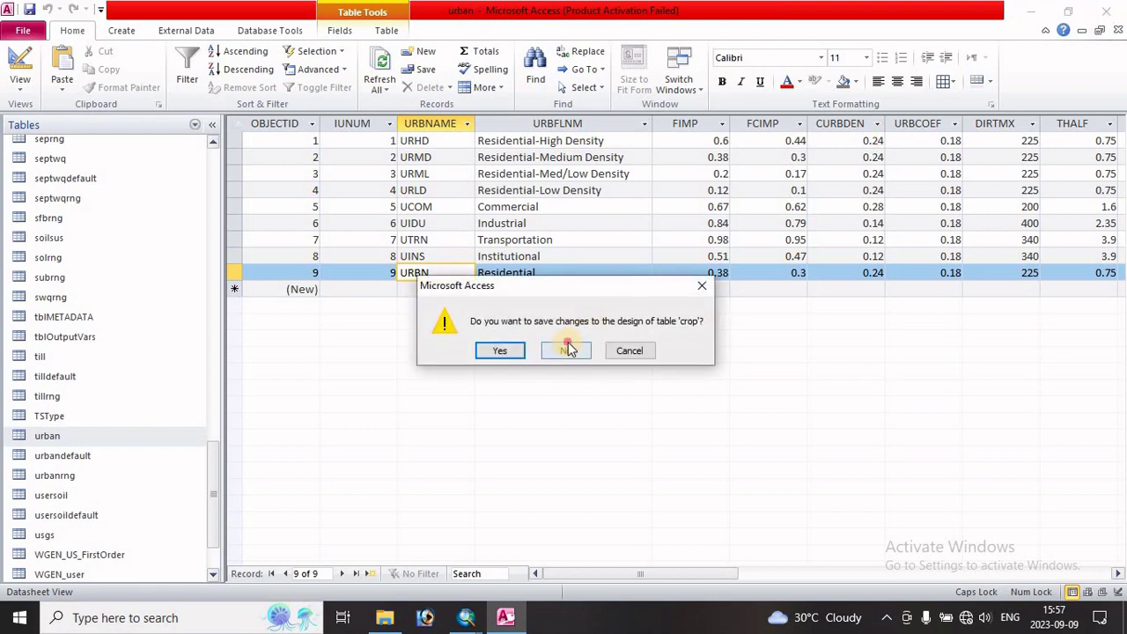
{"action": "left_click", "coordinate": [569, 349]}
{"action": "left_click", "coordinate": [558, 350]}
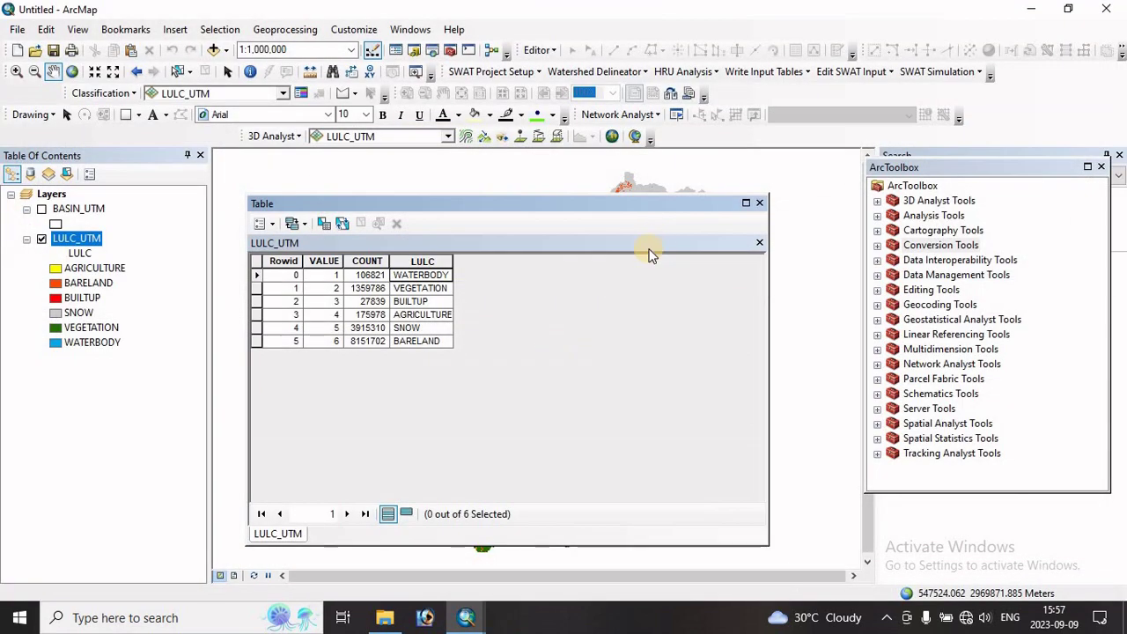
Close the LULC_UTM attribute table and the untitled ArcMap document without saving, and close the Databases folder window.
{"action": "left_click", "coordinate": [756, 202]}
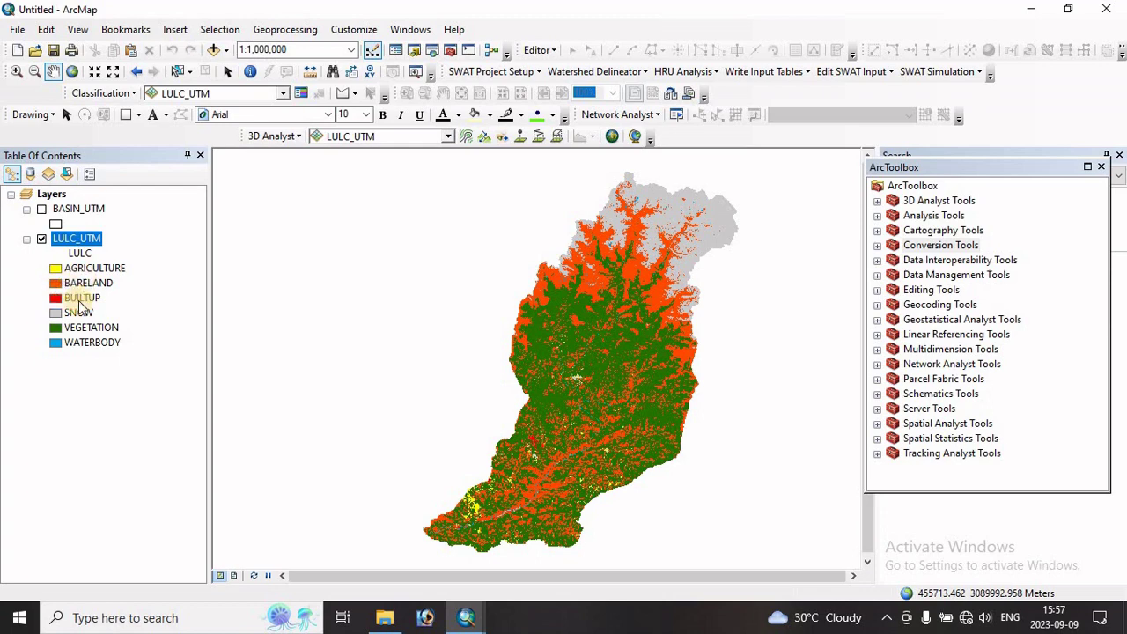
{"action": "left_click", "coordinate": [1108, 10]}
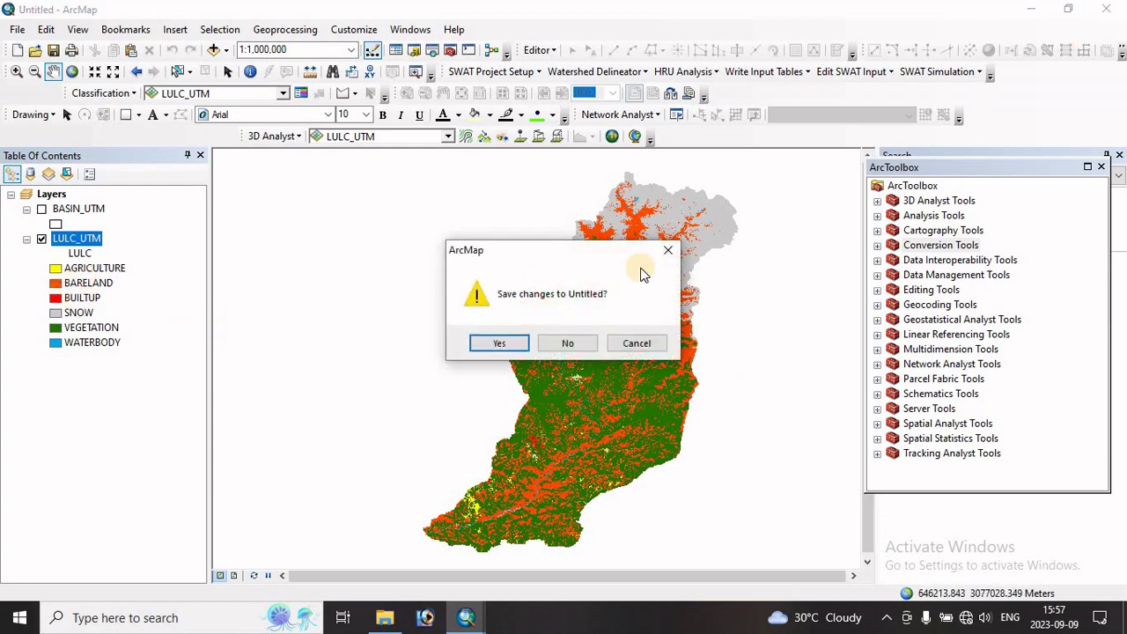
{"action": "left_click", "coordinate": [569, 346]}
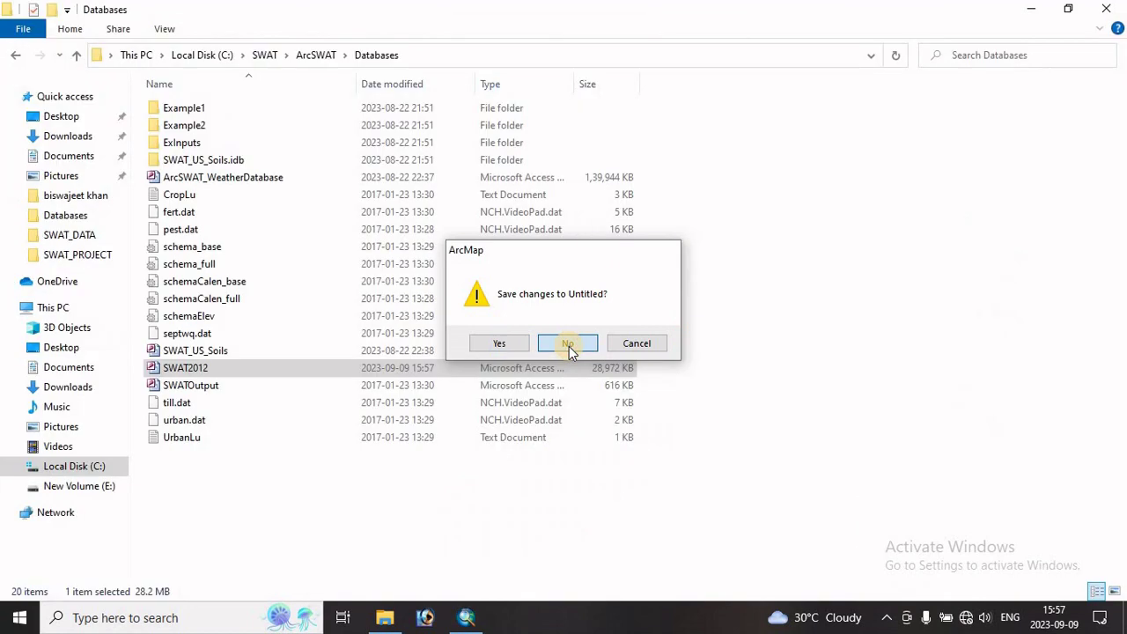
{"action": "left_click", "coordinate": [1106, 10]}
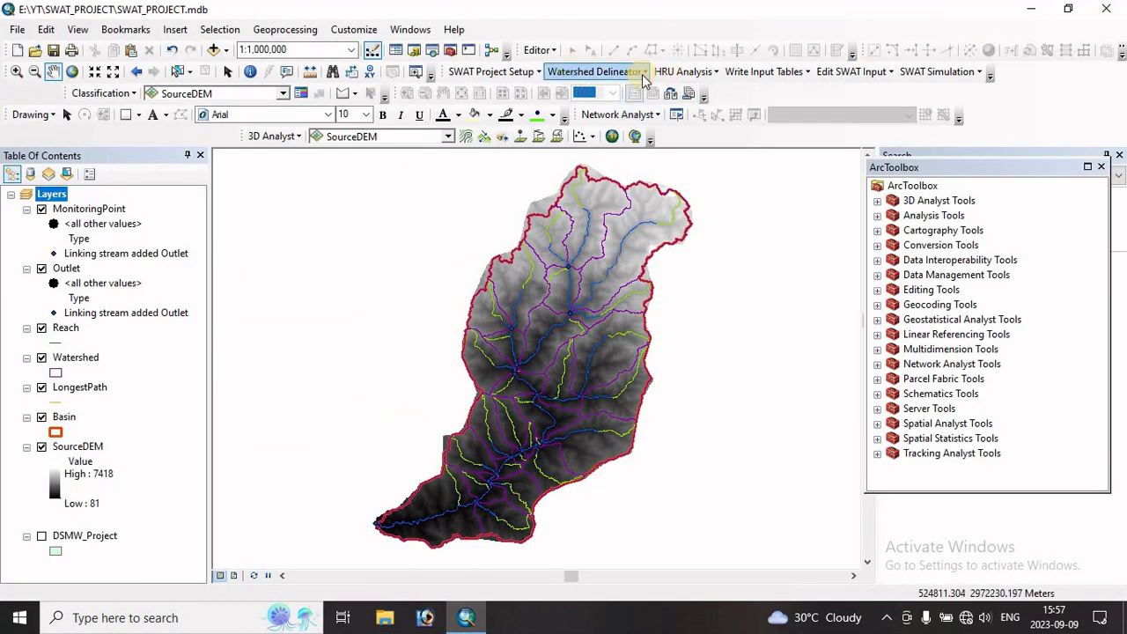
In the SWAT_PROJECT map, start the Land Use/Soils/Slope Definition and load lulc_utm from disk as the land use grid.
{"action": "left_click_drag", "start_coordinate": [551, 323], "coordinate": [554, 342]}
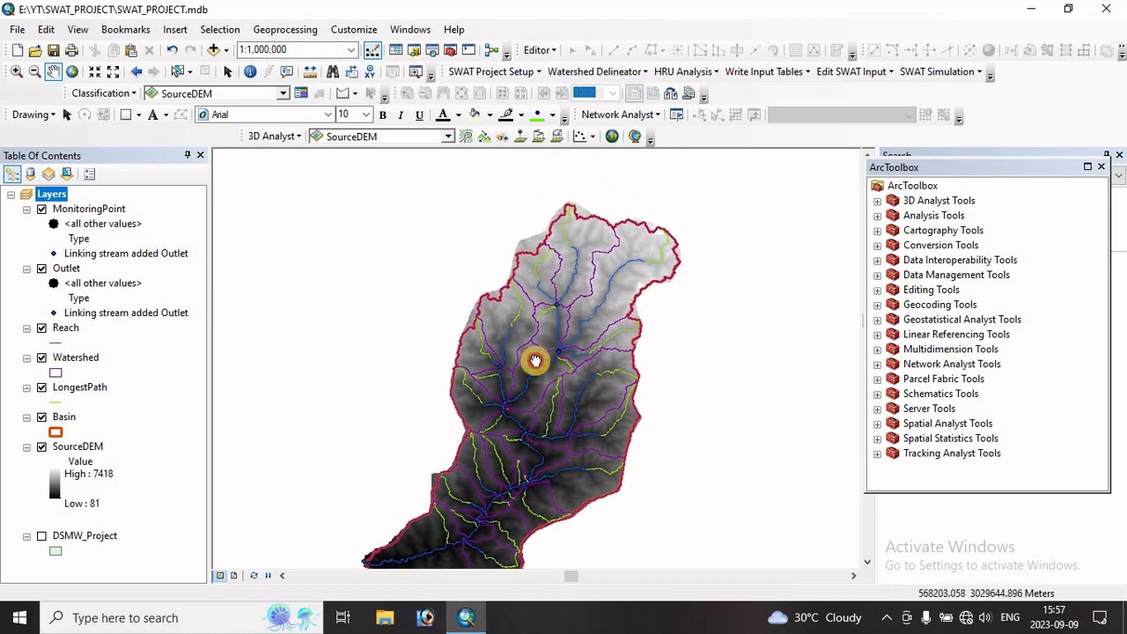
{"action": "left_click", "coordinate": [694, 74]}
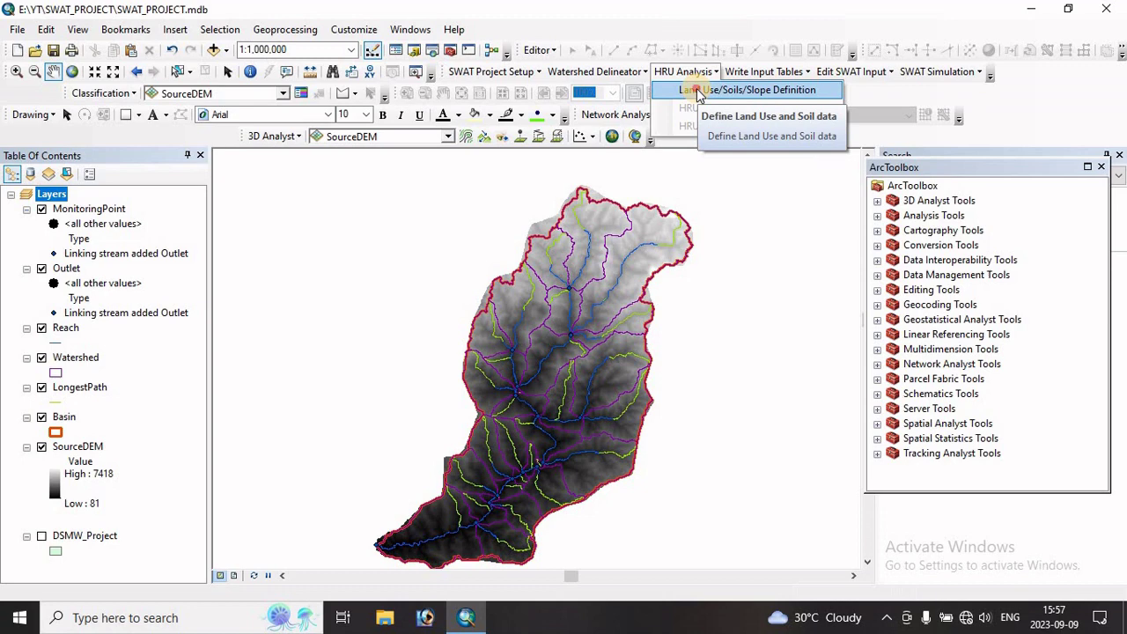
{"action": "left_click", "coordinate": [697, 91]}
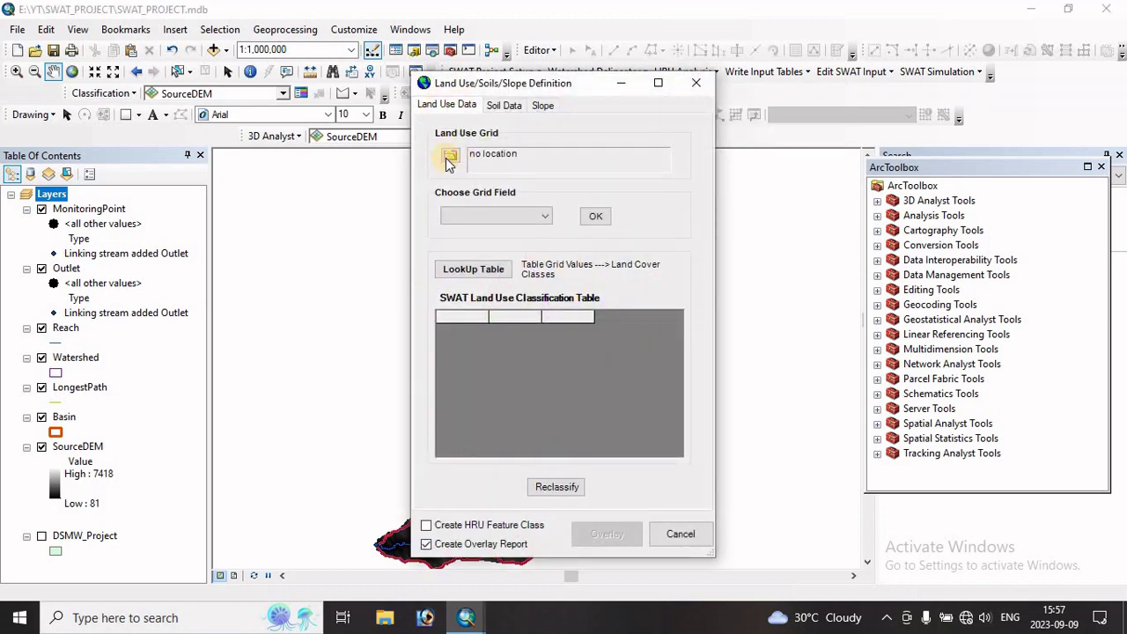
{"action": "left_click", "coordinate": [450, 156]}
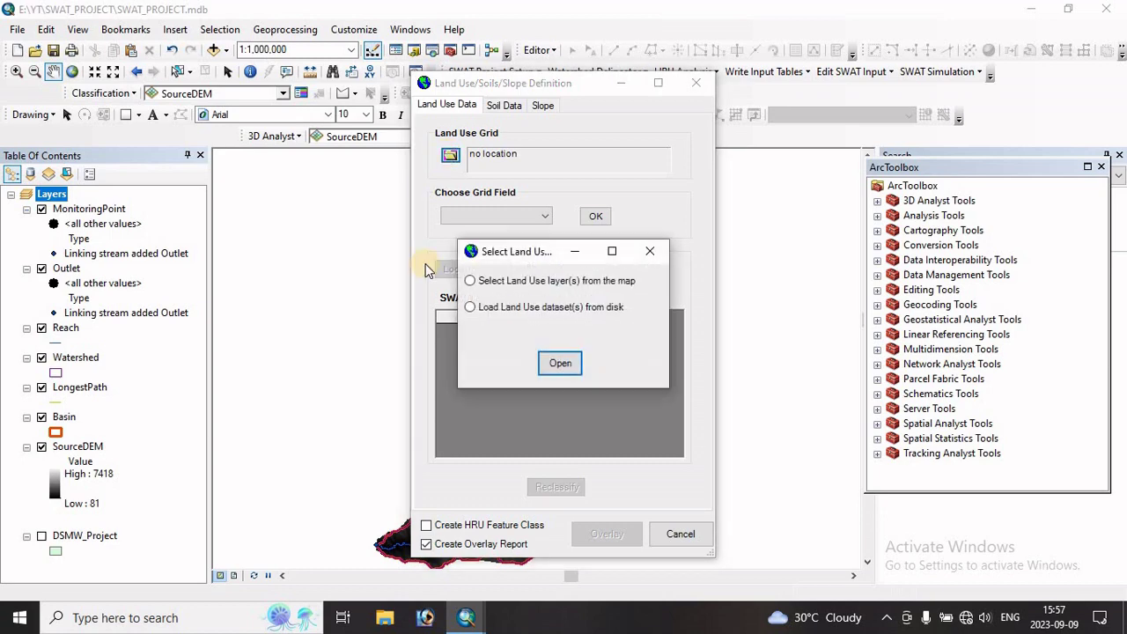
{"action": "left_click", "coordinate": [588, 310]}
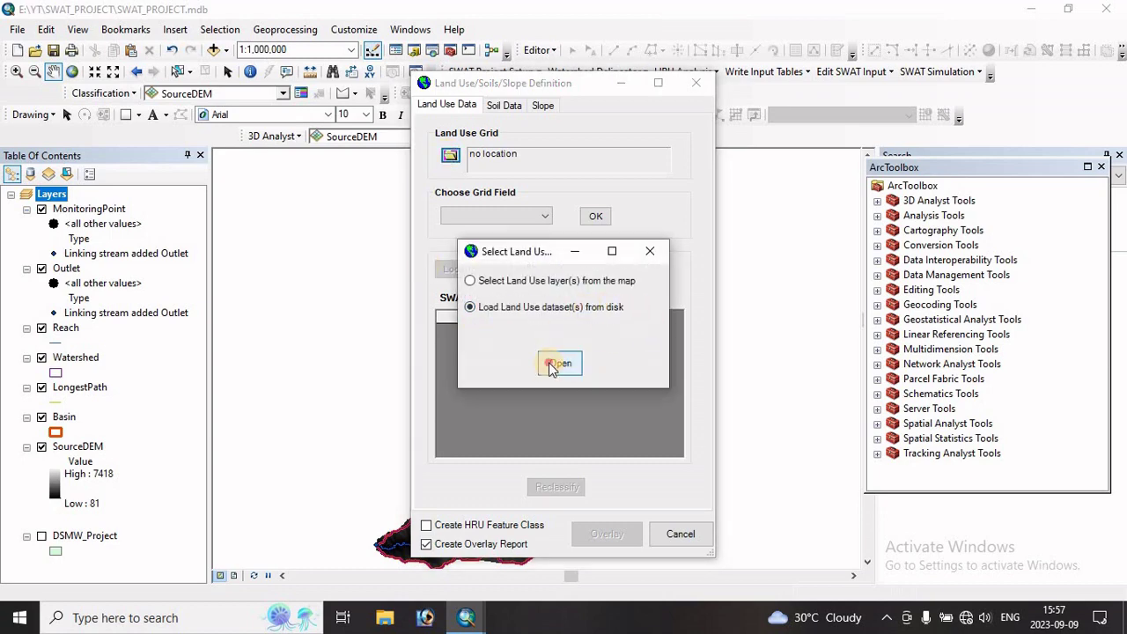
{"action": "left_click", "coordinate": [559, 363]}
{"action": "left_click", "coordinate": [574, 361]}
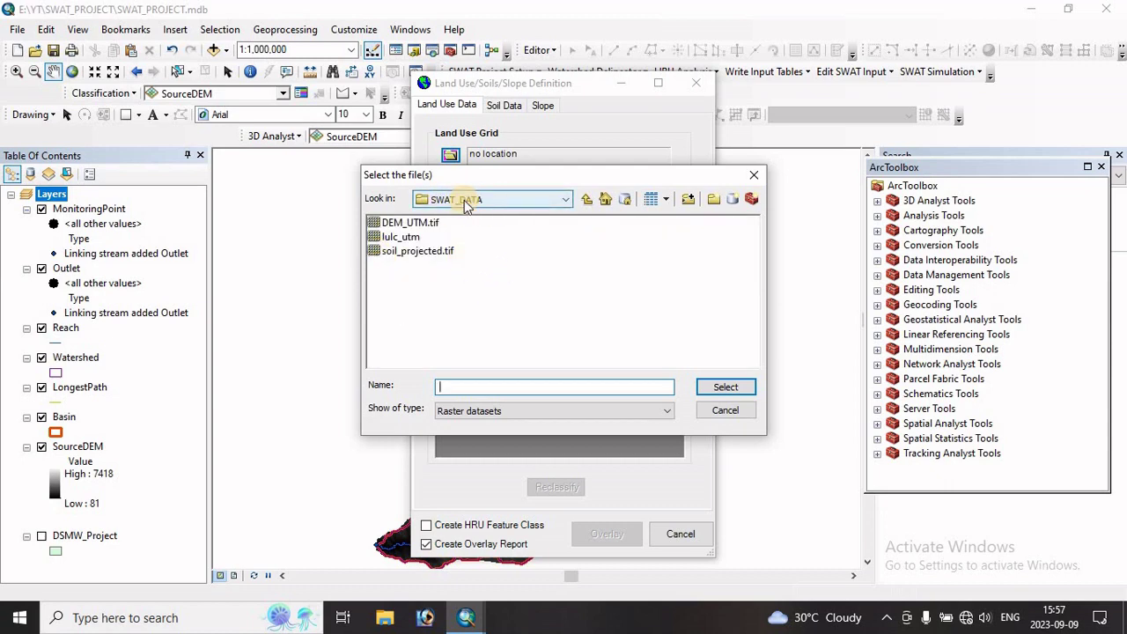
{"action": "left_click", "coordinate": [408, 238]}
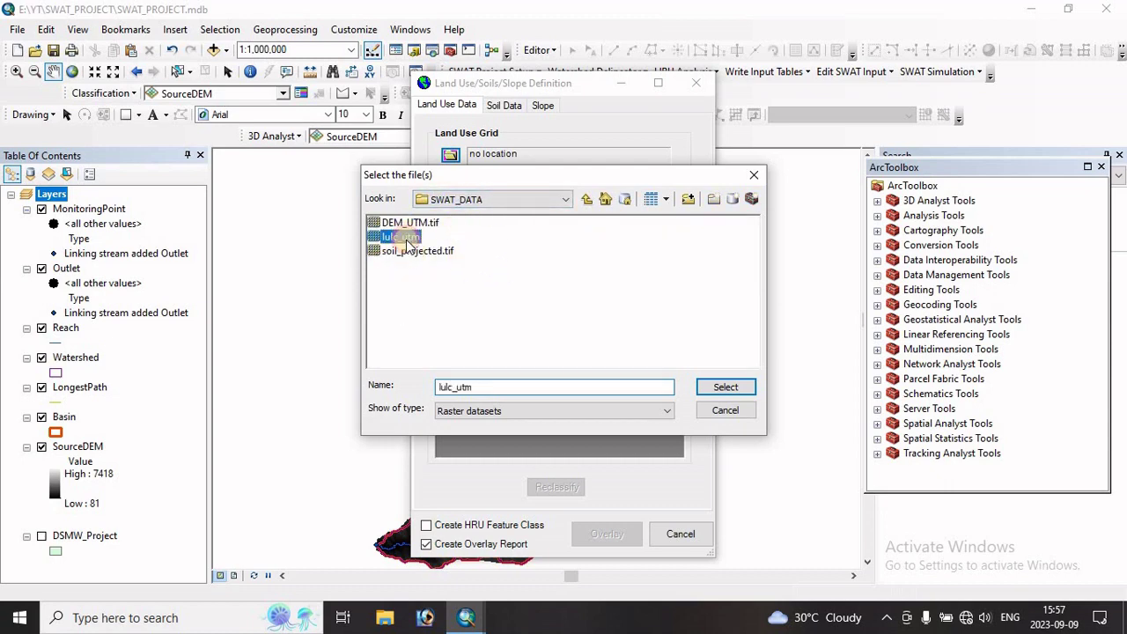
{"action": "left_click", "coordinate": [722, 391]}
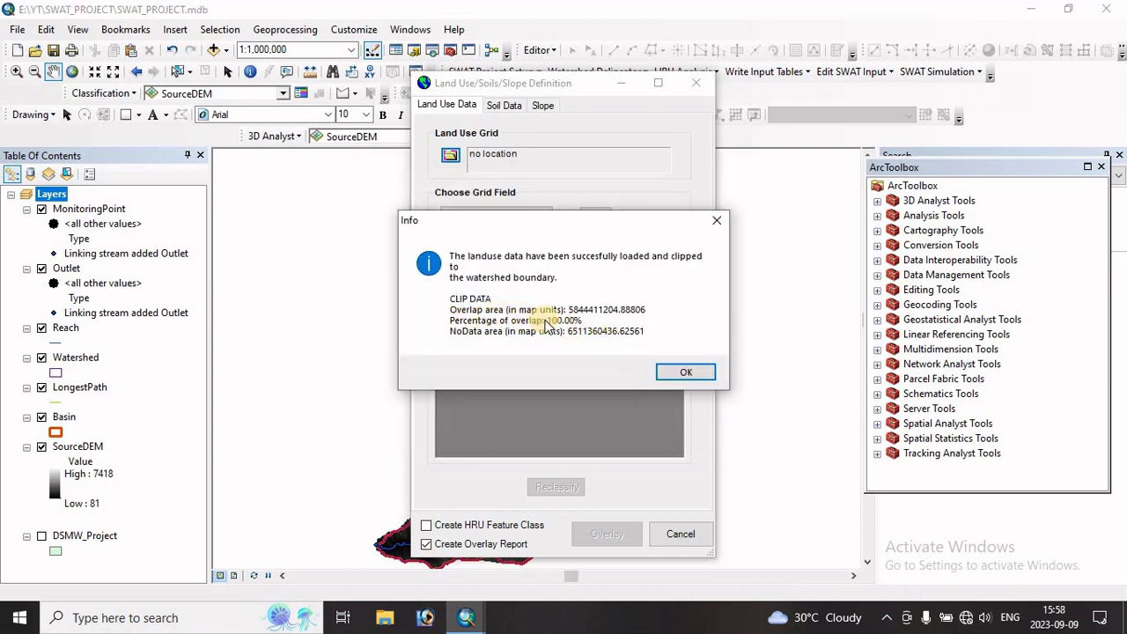
{"action": "left_click", "coordinate": [678, 373]}
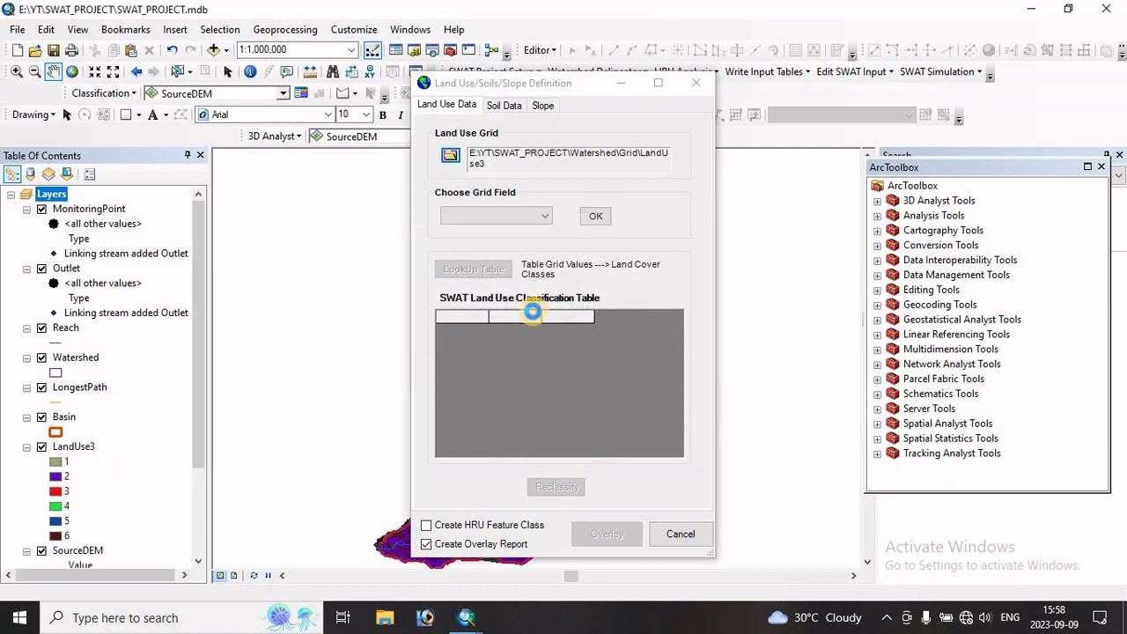
Set VALUE as the land use grid field and fill the SWAT land use classification table with its classes.
{"action": "left_click", "coordinate": [544, 218]}
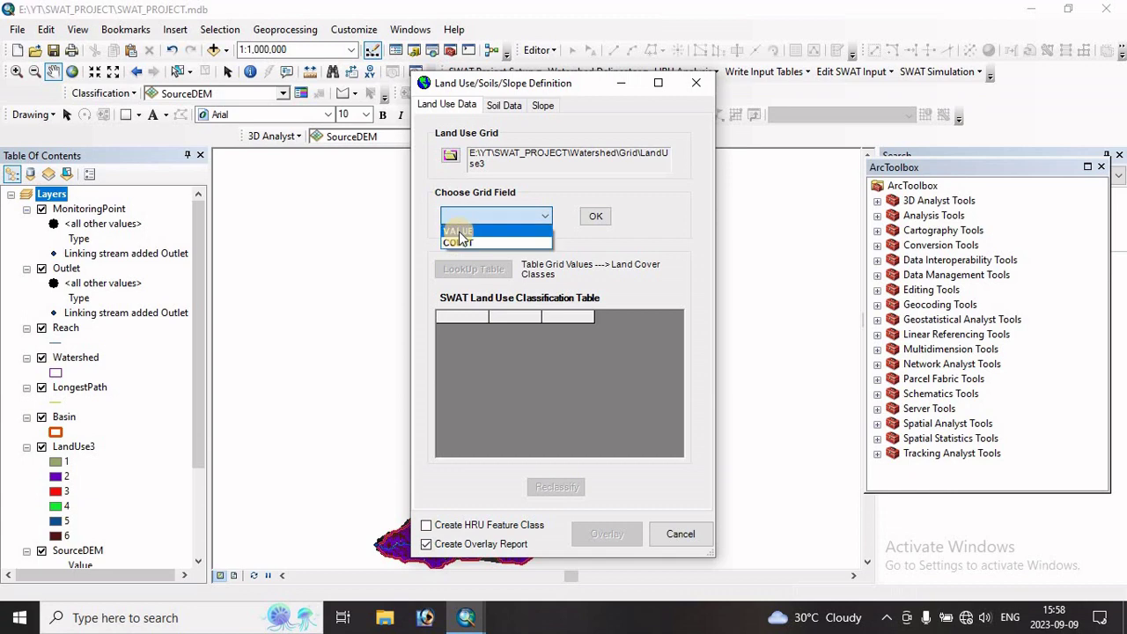
{"action": "left_click", "coordinate": [460, 233]}
{"action": "left_click", "coordinate": [586, 219]}
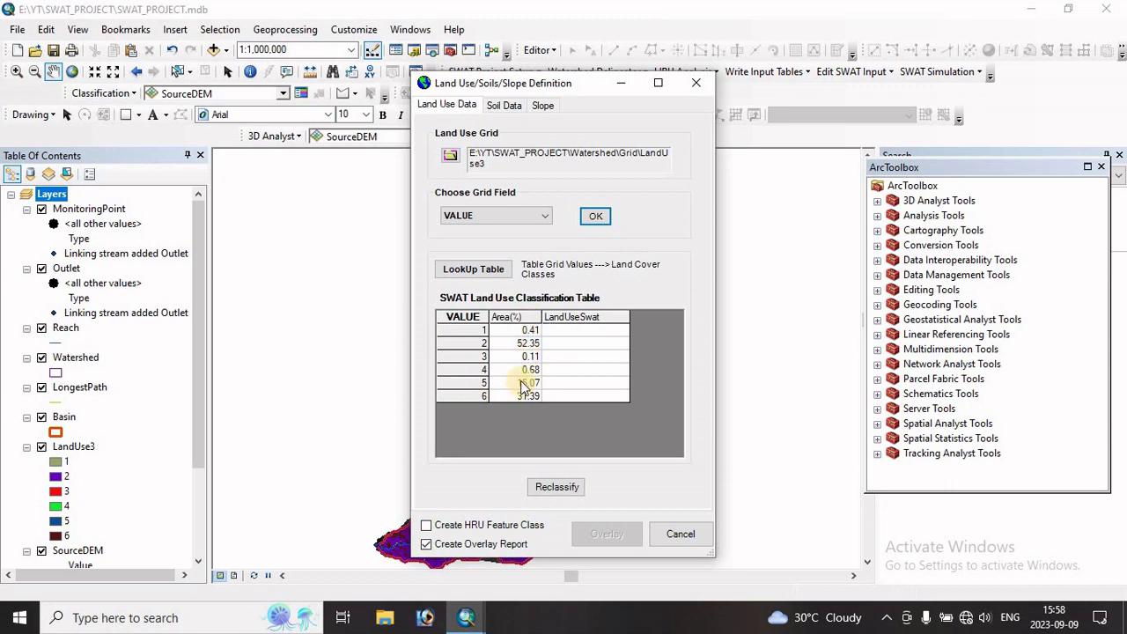
Load lulc.txt from SWAT_DATA as the user lookup table for the land cover classes.
{"action": "left_click", "coordinate": [480, 272]}
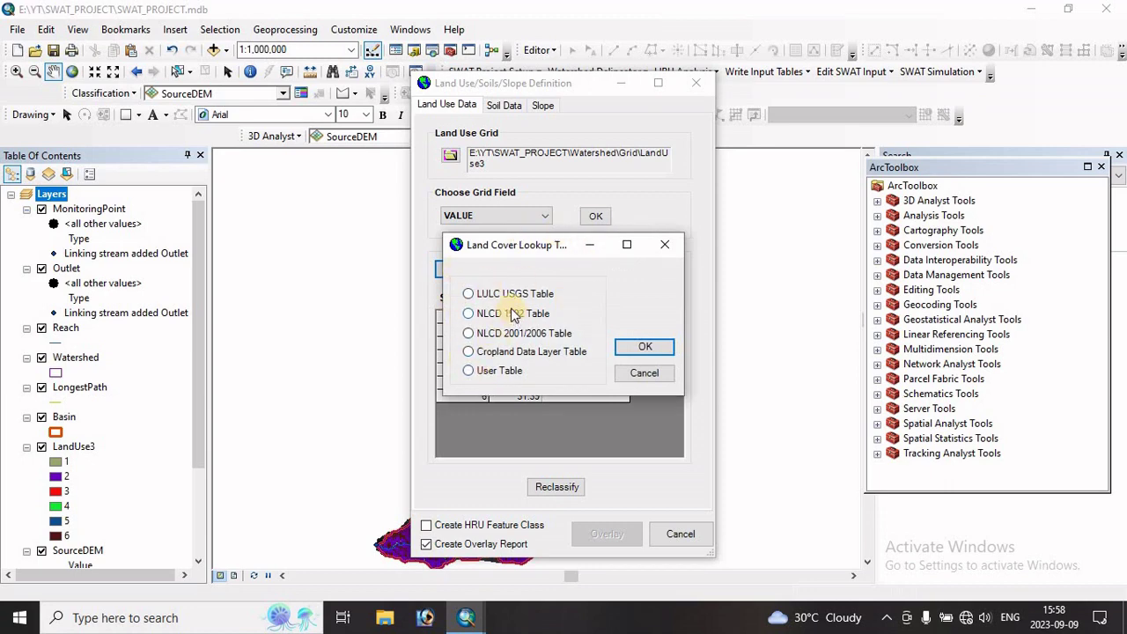
{"action": "left_click", "coordinate": [467, 371]}
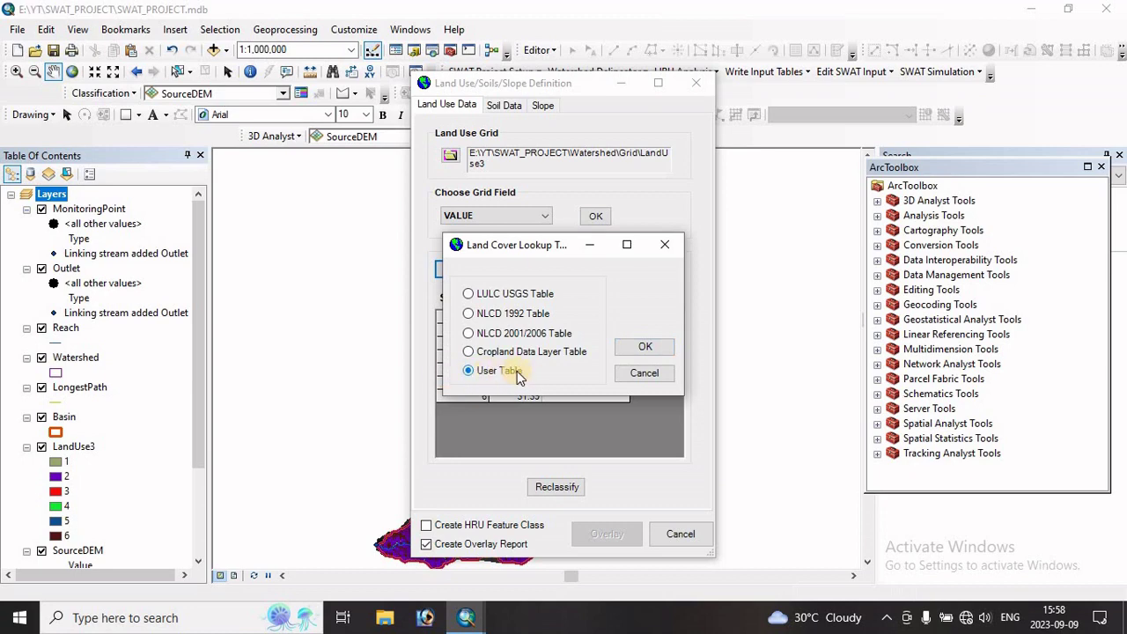
{"action": "left_click", "coordinate": [643, 347]}
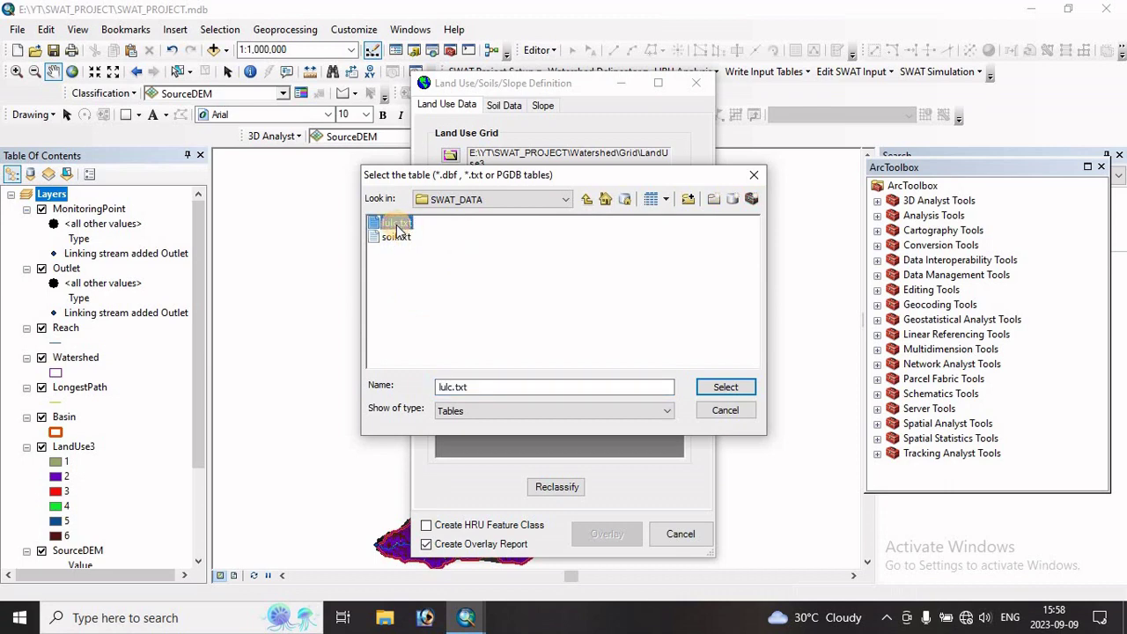
{"action": "left_click", "coordinate": [698, 386]}
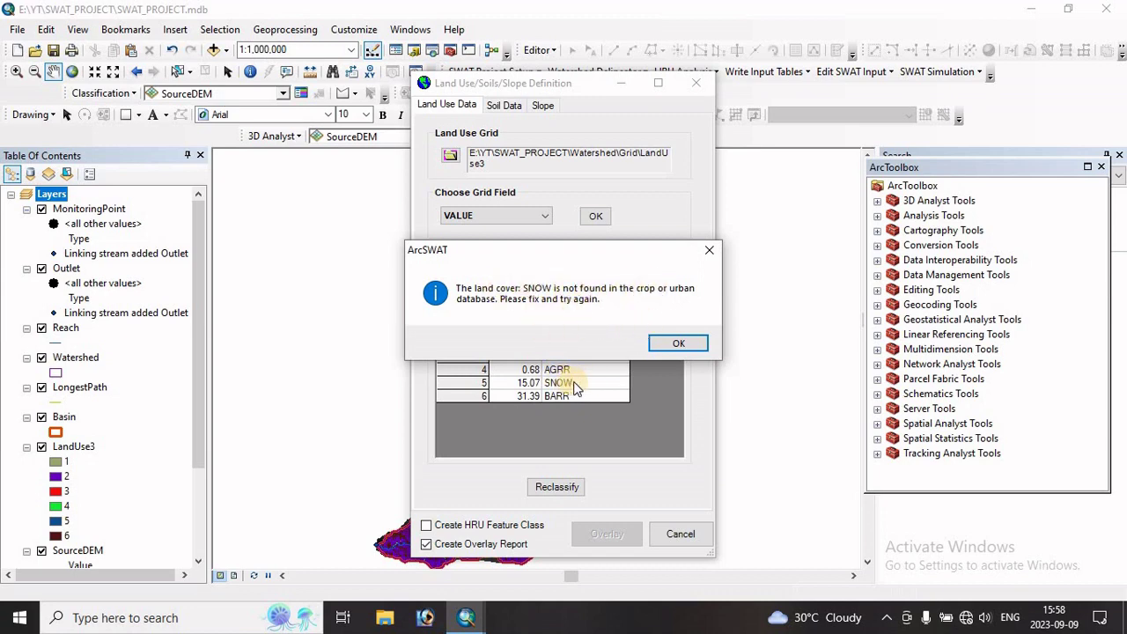
{"action": "left_click", "coordinate": [671, 346]}
{"action": "left_click", "coordinate": [677, 345]}
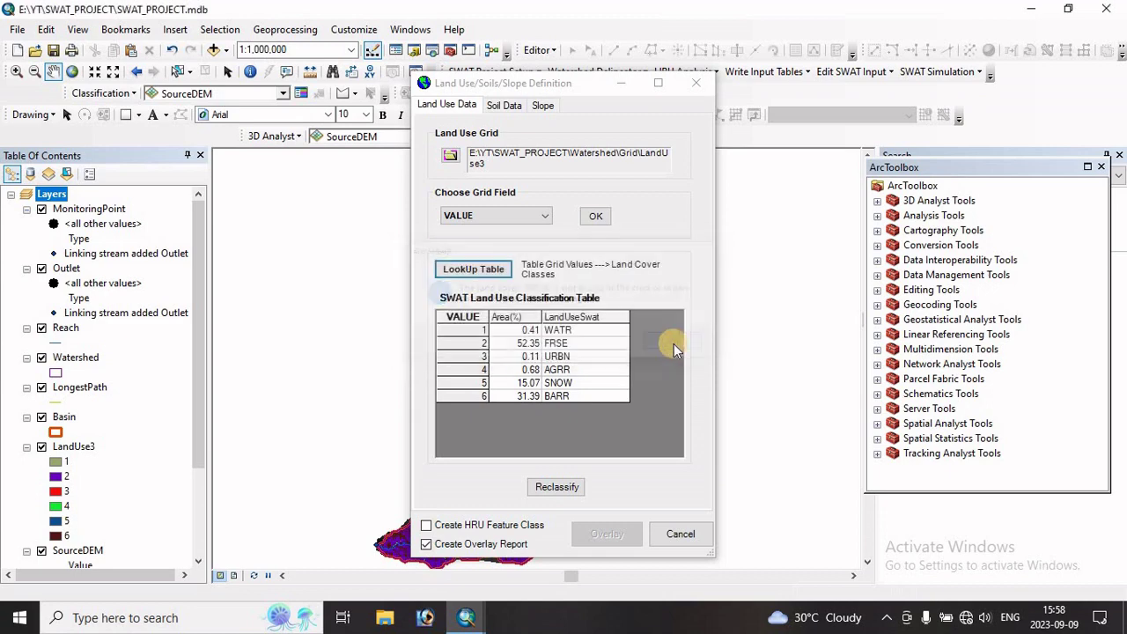
Replace the SNOW code of land use value 5 with PINE from the crop land cover database.
{"action": "left_click", "coordinate": [556, 384]}
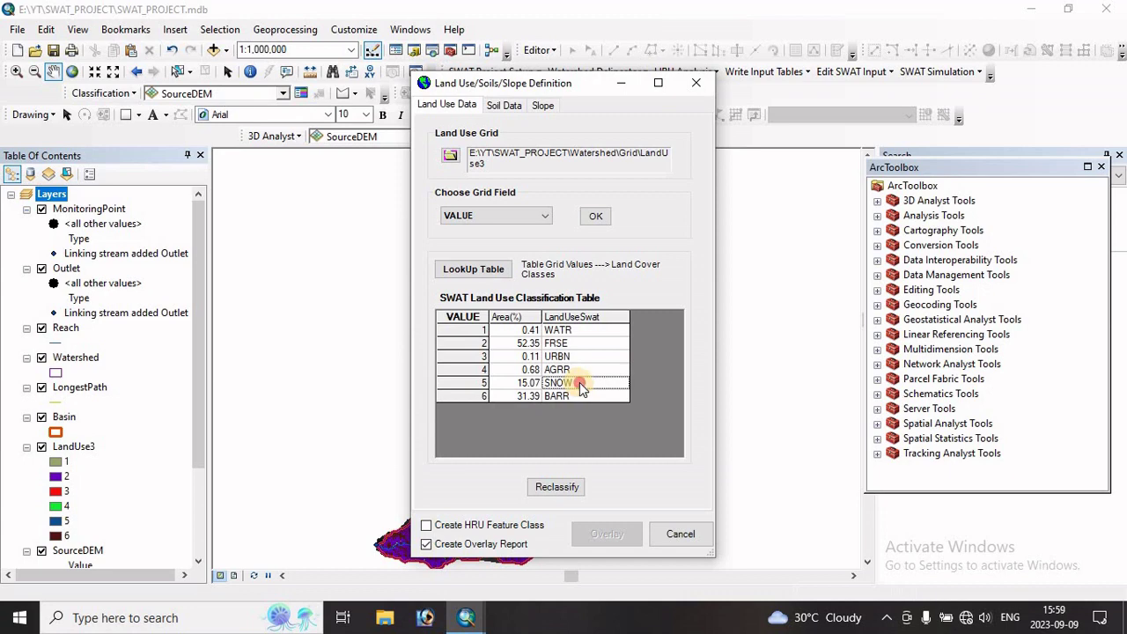
{"action": "double_click", "coordinate": [580, 385]}
{"action": "left_click", "coordinate": [581, 327]}
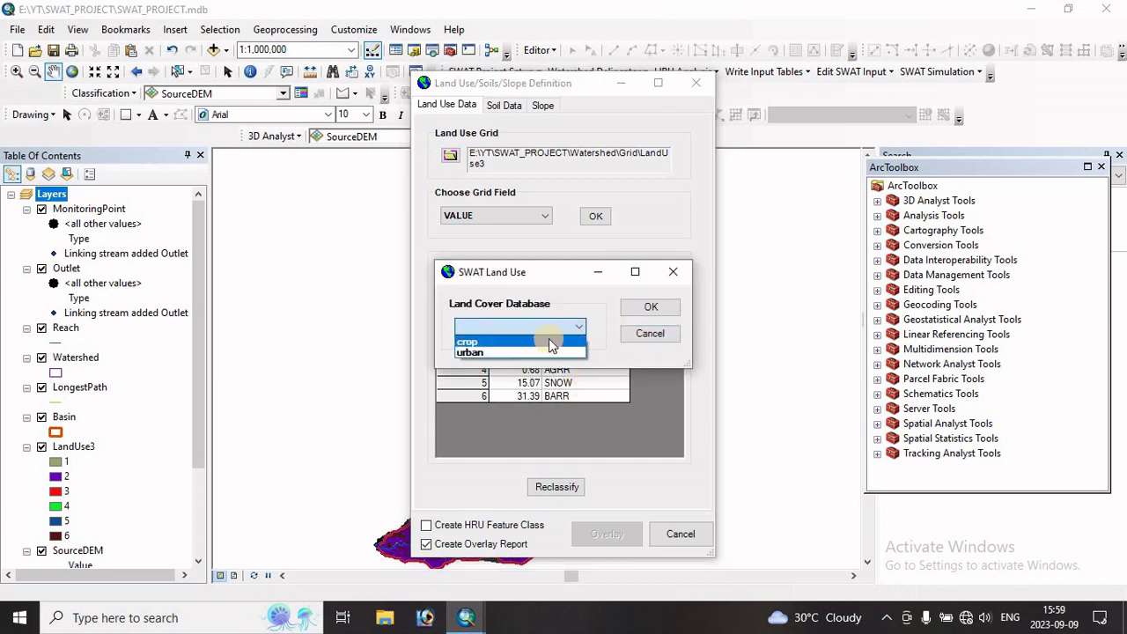
{"action": "left_click", "coordinate": [541, 344]}
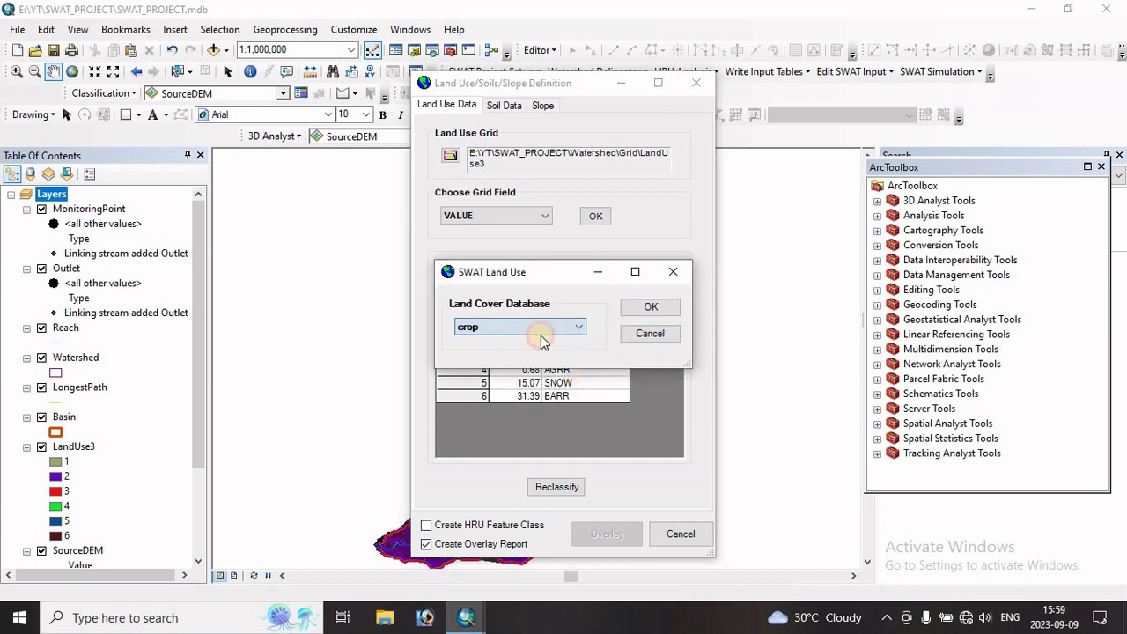
{"action": "left_click", "coordinate": [636, 308]}
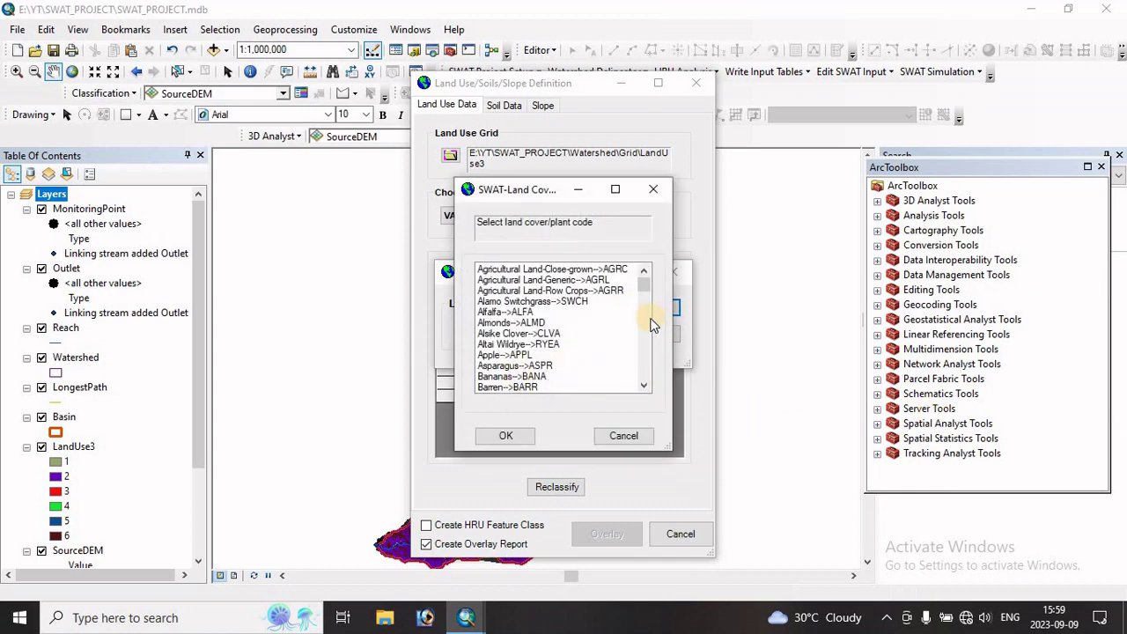
{"action": "left_click_drag", "start_coordinate": [641, 298], "coordinate": [638, 342]}
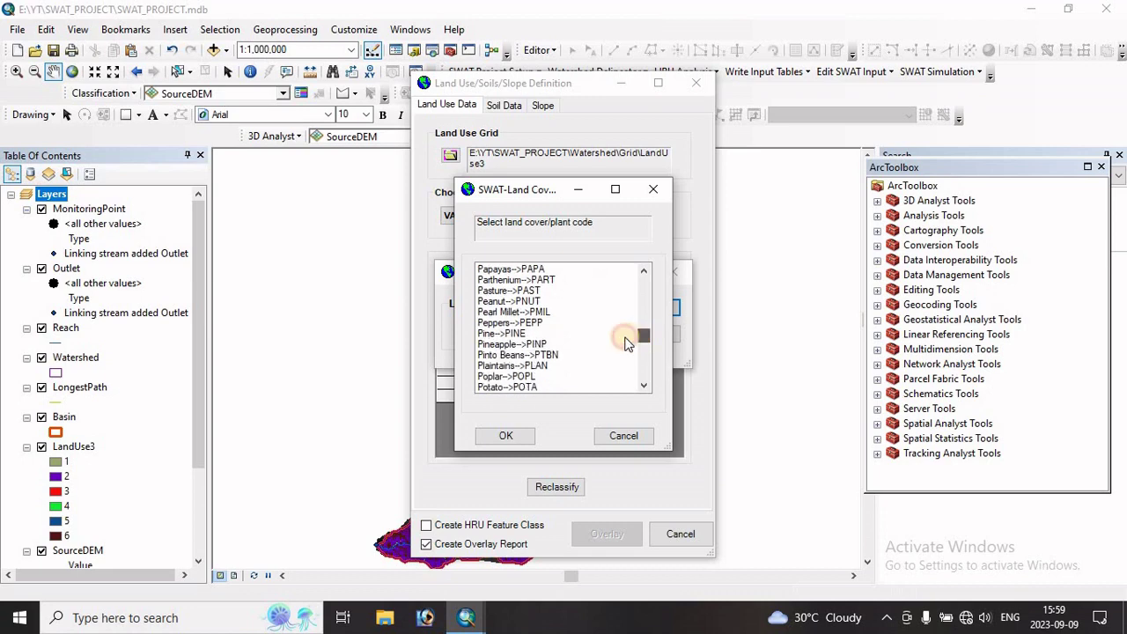
{"action": "left_click", "coordinate": [517, 335]}
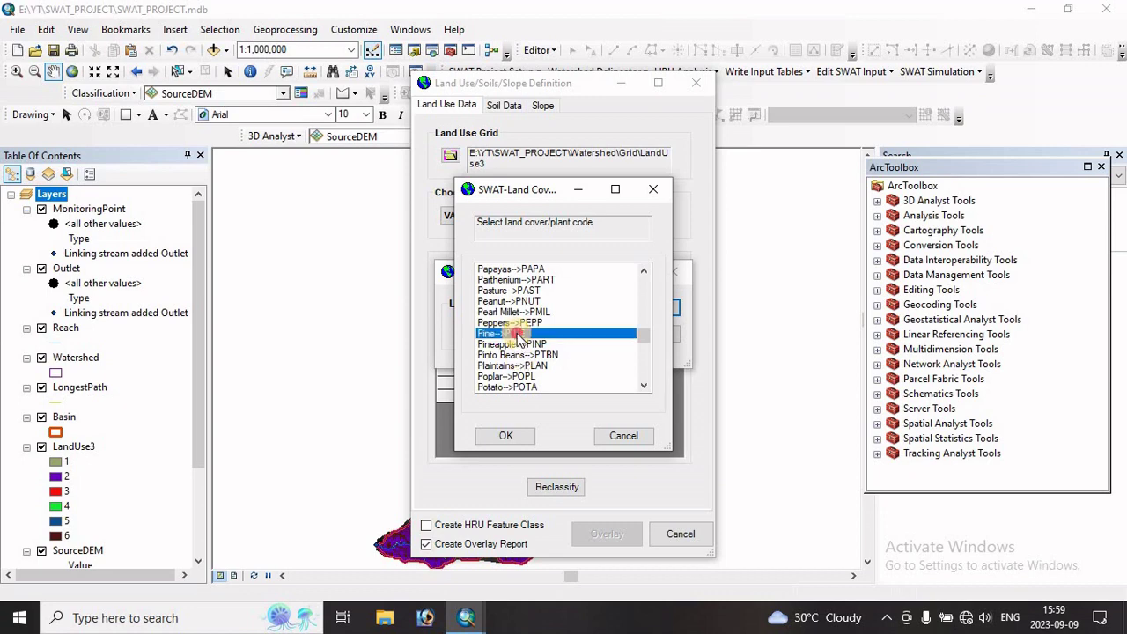
{"action": "left_click", "coordinate": [510, 436]}
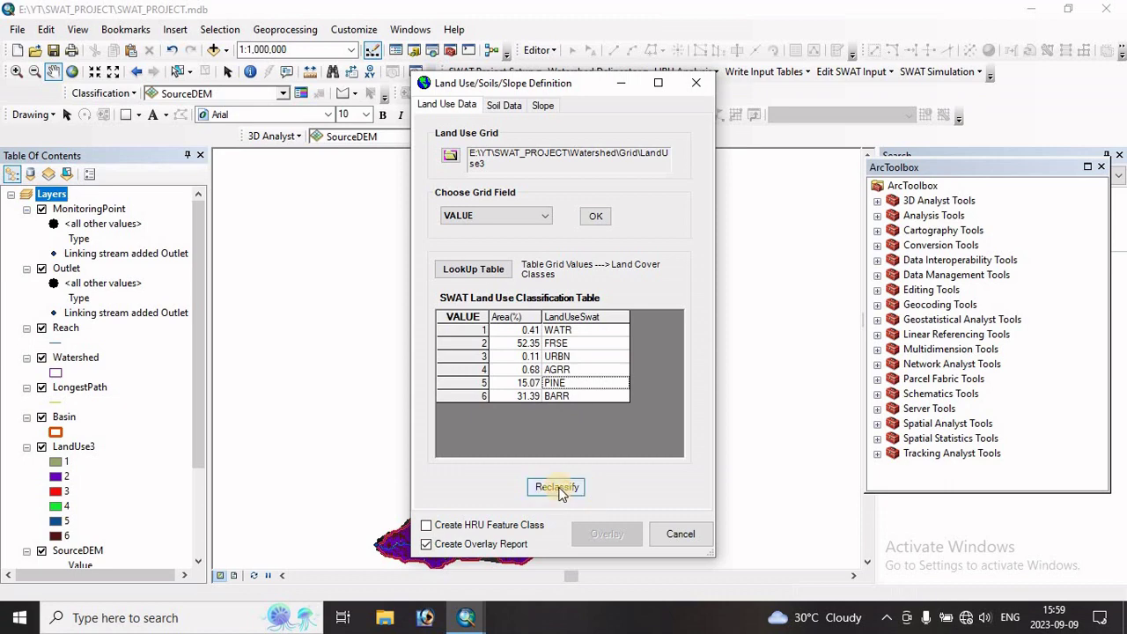
Reclassify the land use grid with the assigned SWAT codes, then close the definition dialog to inspect the map.
{"action": "left_click", "coordinate": [559, 490]}
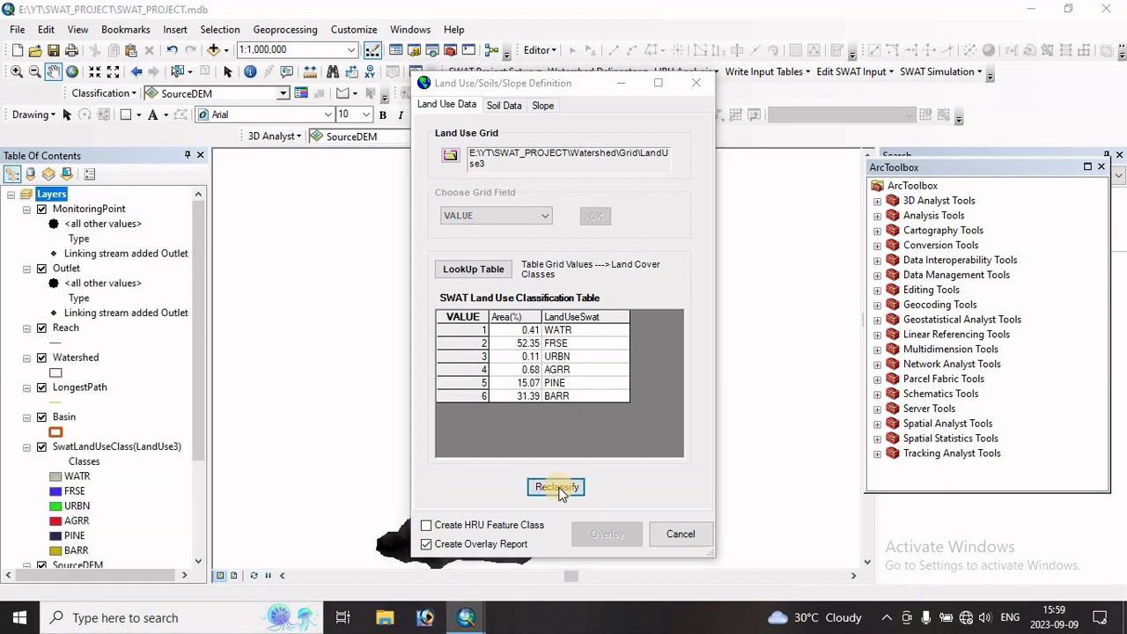
{"action": "left_click", "coordinate": [621, 360]}
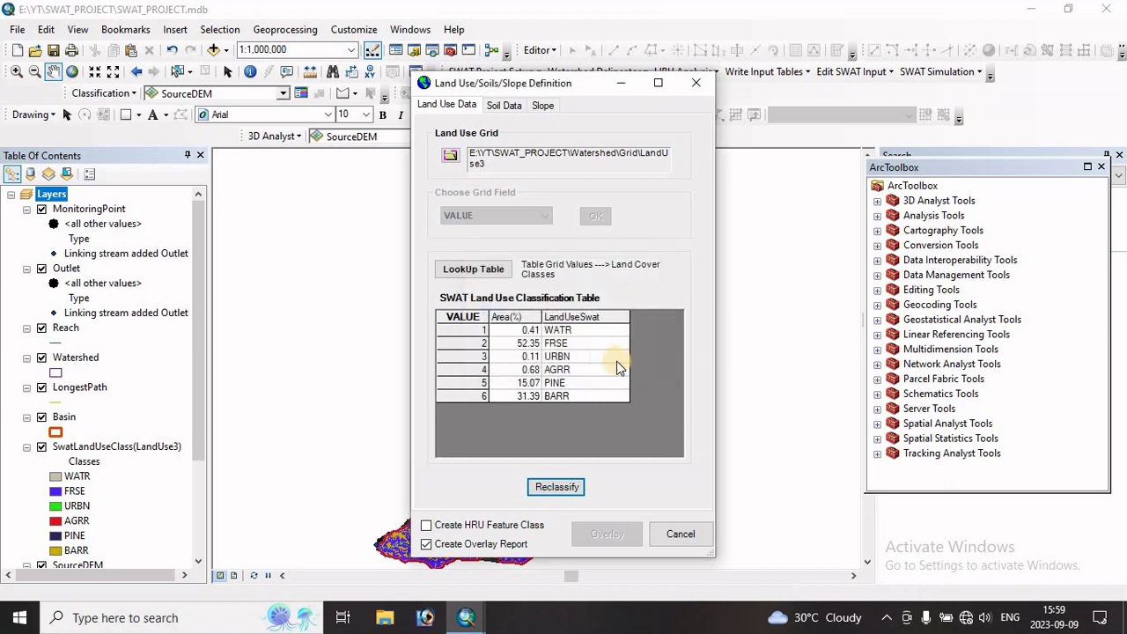
{"action": "left_click", "coordinate": [688, 535]}
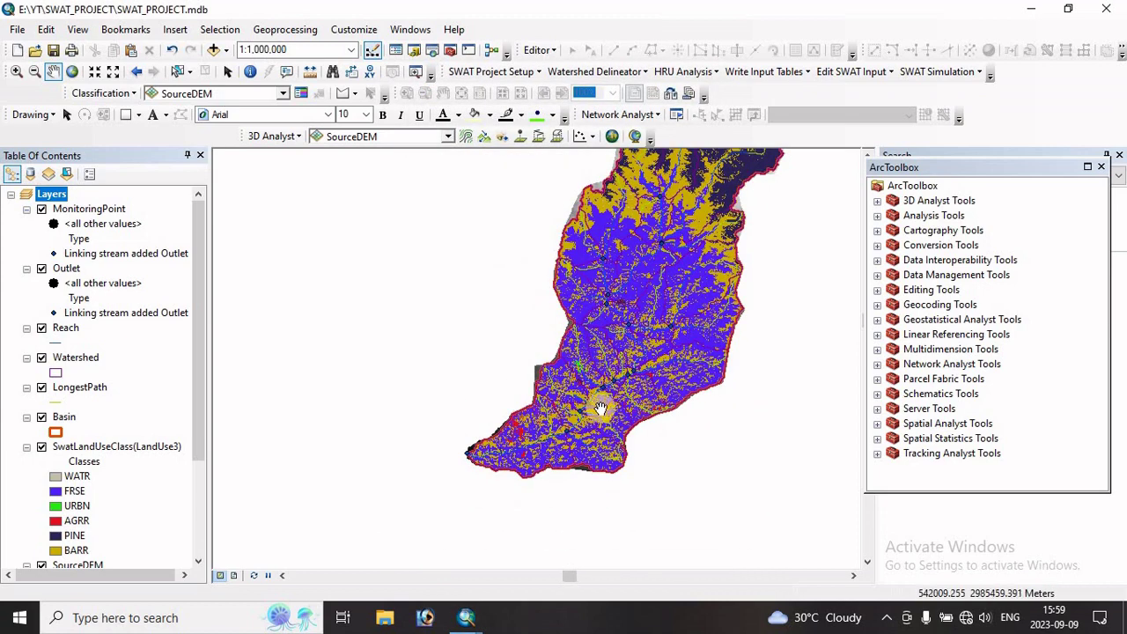
{"action": "scroll", "coordinate": [574, 372], "scroll_direction": "up", "scroll_amount": 2}
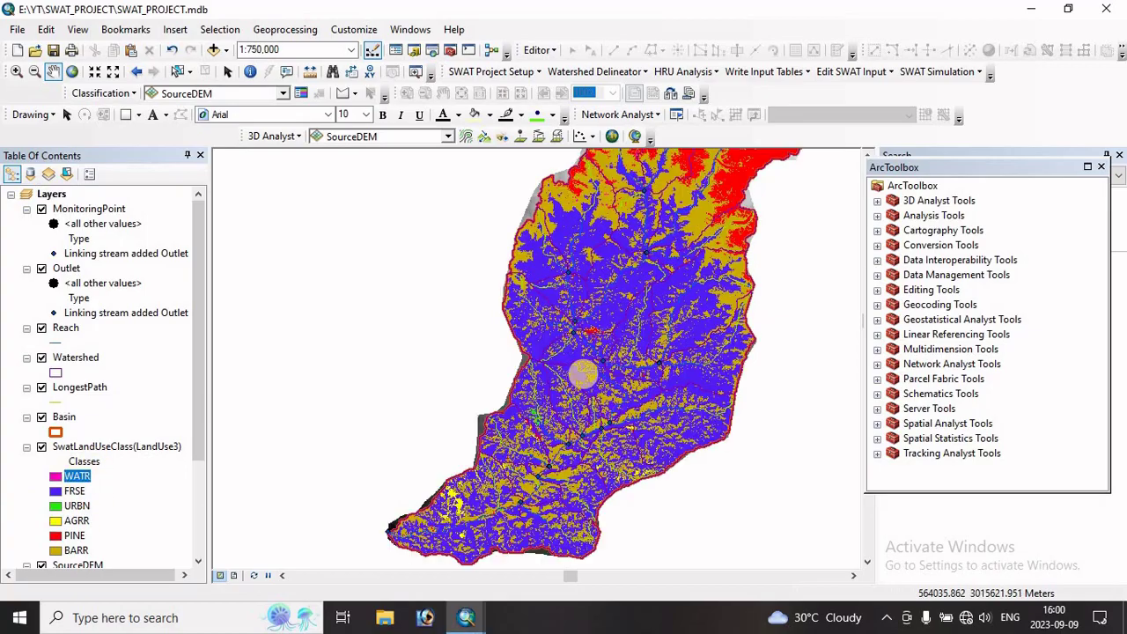